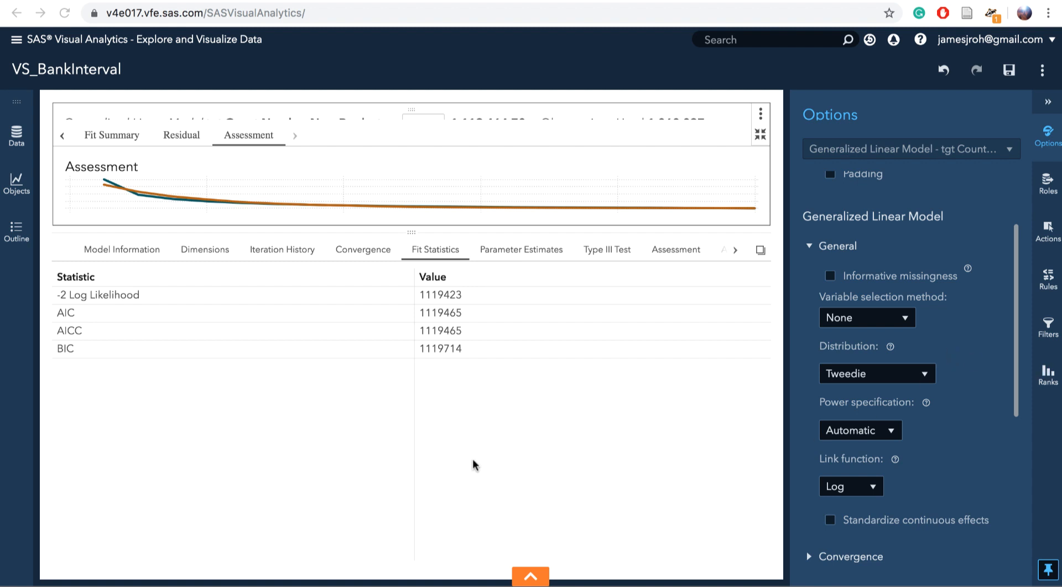
Save the changes to the current report and open the VS_BankInterval report from My Folder
left_click(1042, 72)
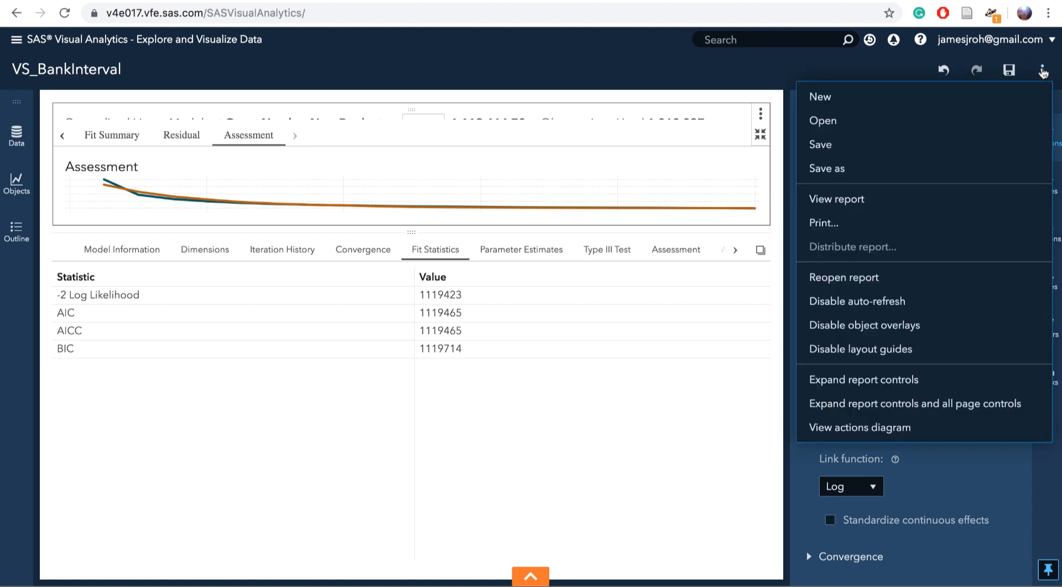
left_click(864, 130)
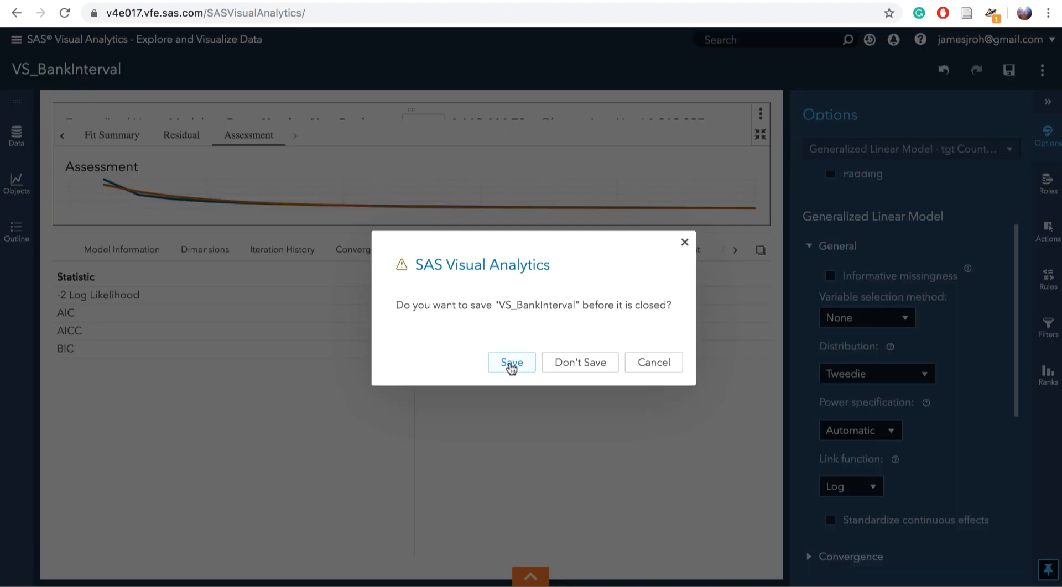
left_click(511, 364)
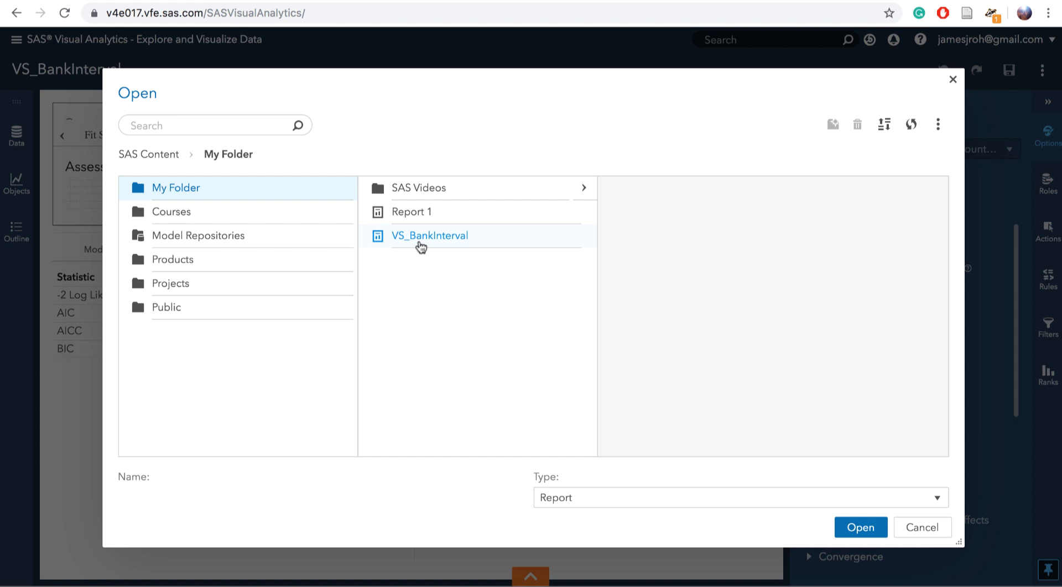
left_click(420, 247)
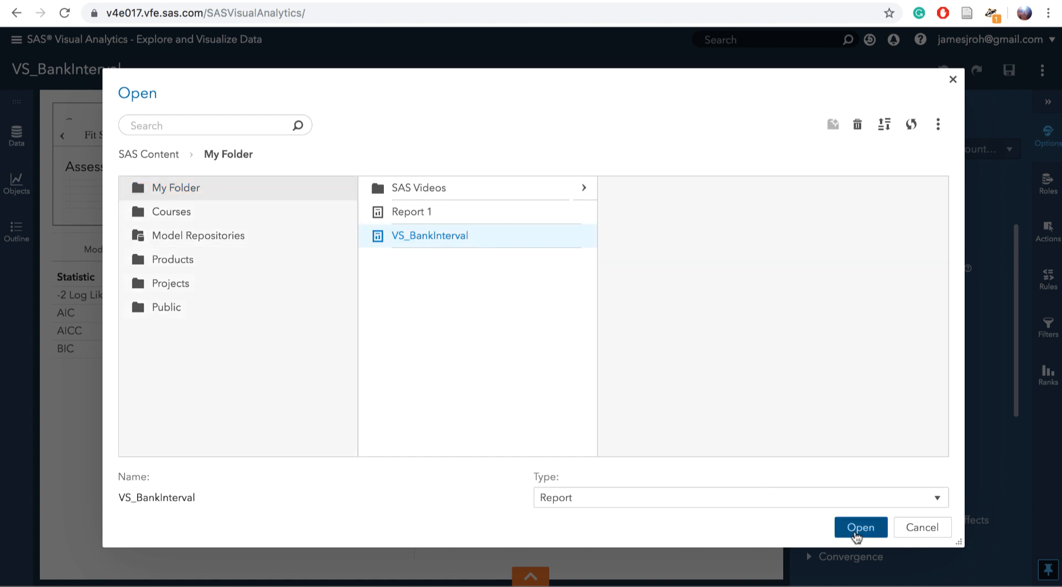
left_click(859, 528)
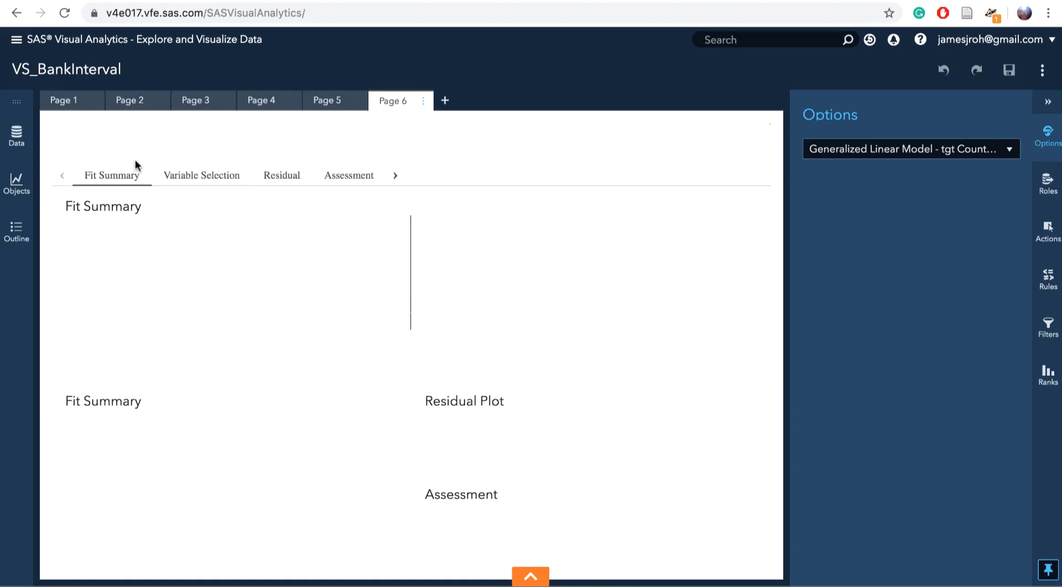
Duplicate Page 1 of the report twice
left_click(63, 103)
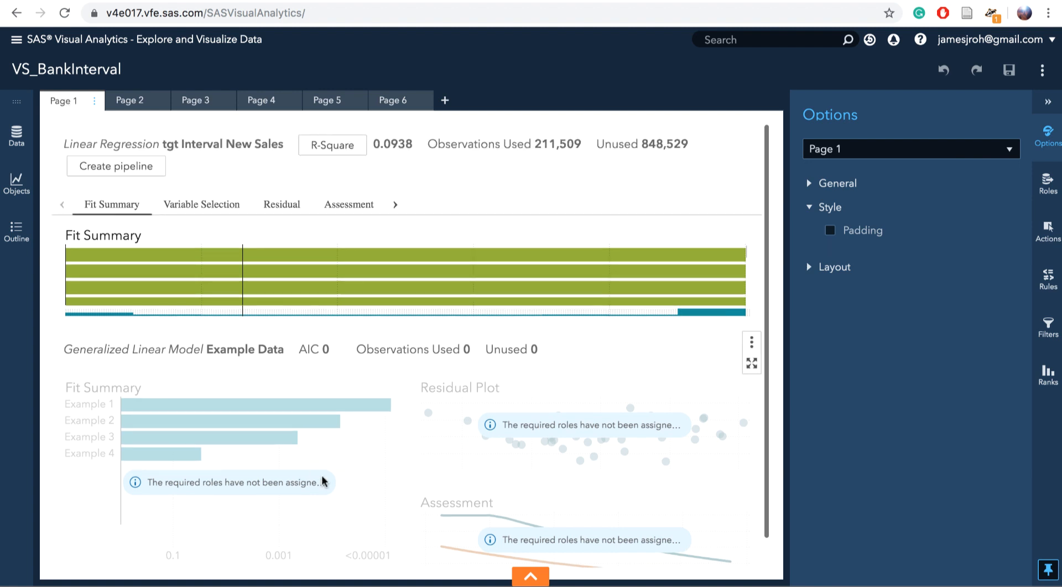
left_click(94, 101)
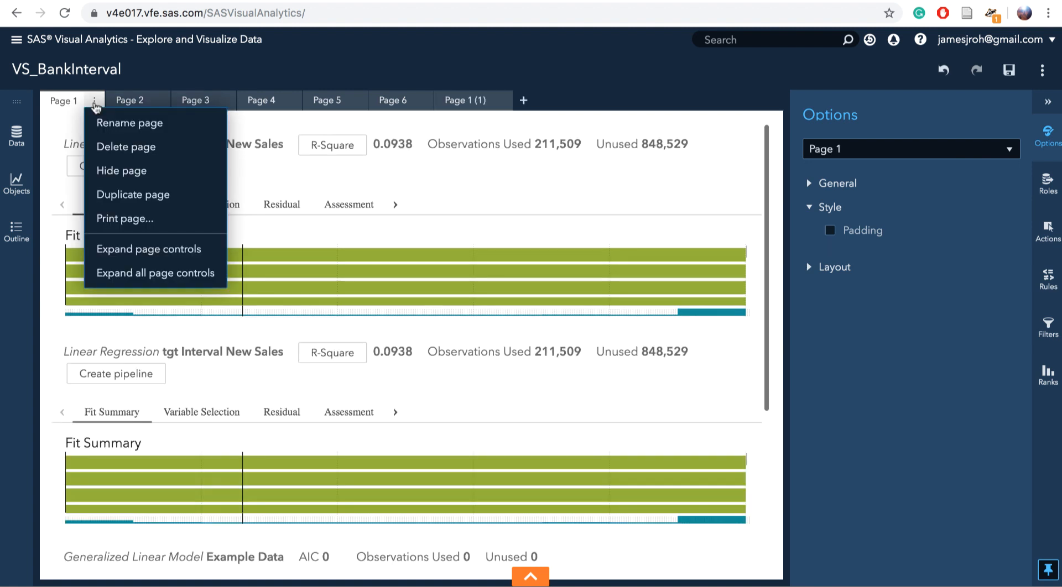
left_click(132, 194)
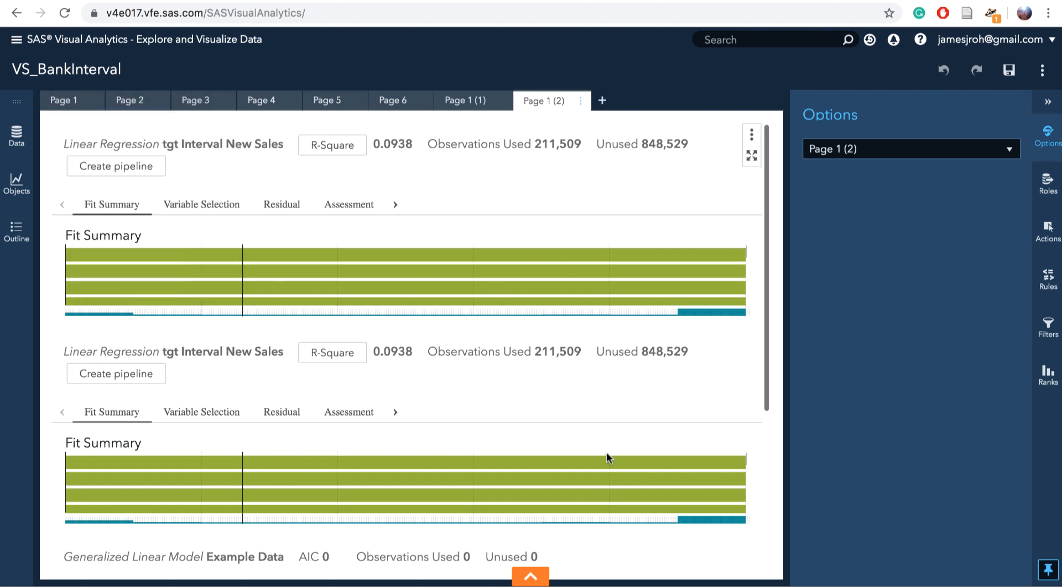
Filter the second linear regression on the duplicated page to tgt Interval New Sales values from $25,345.62 to $140,552.99
left_click(564, 414)
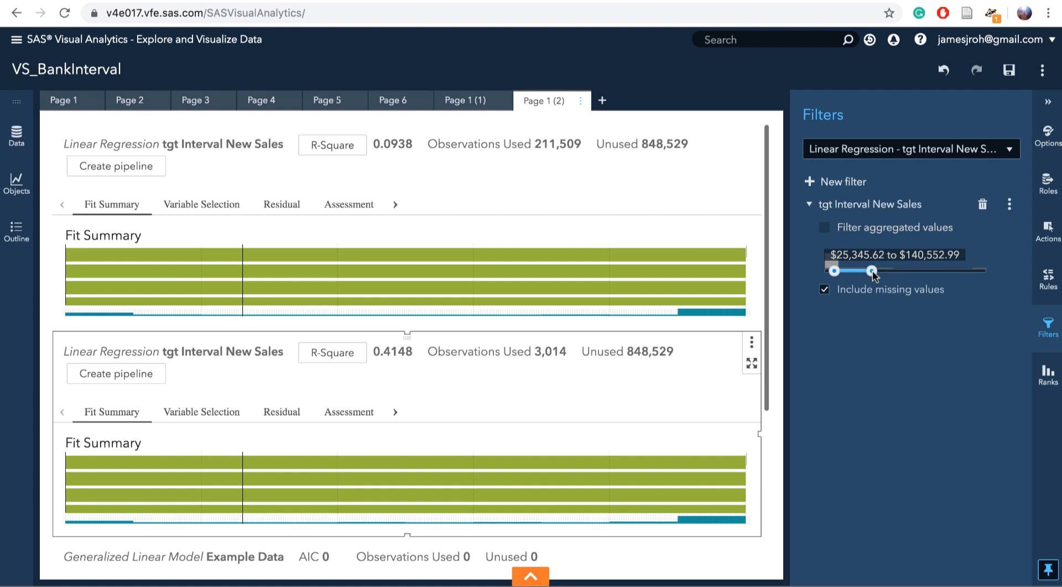
left_click(550, 317)
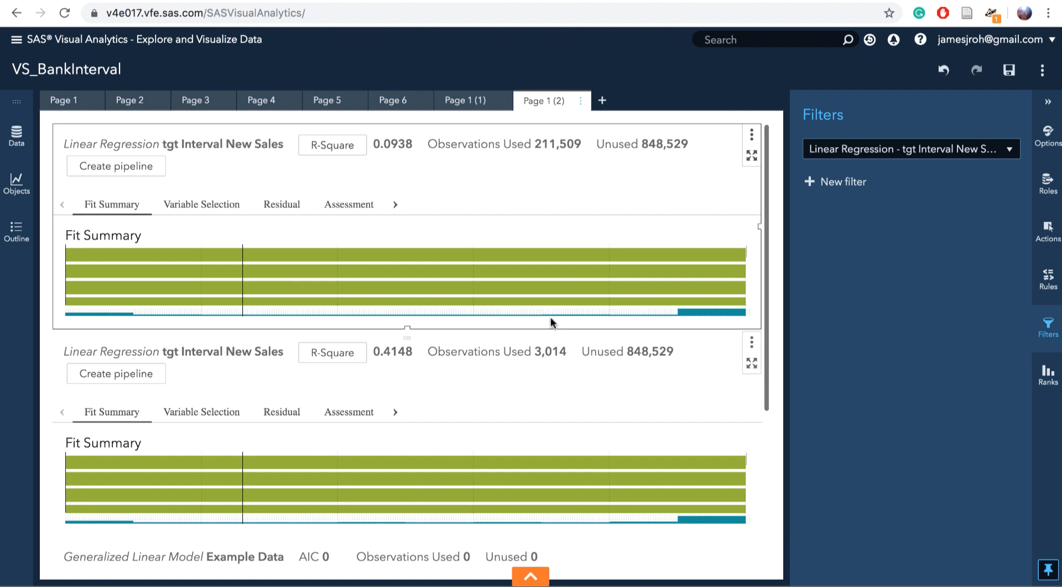
Create a data item named Partition using simple random sampling with 2 partitions and a 50 percent training sample
left_click(19, 141)
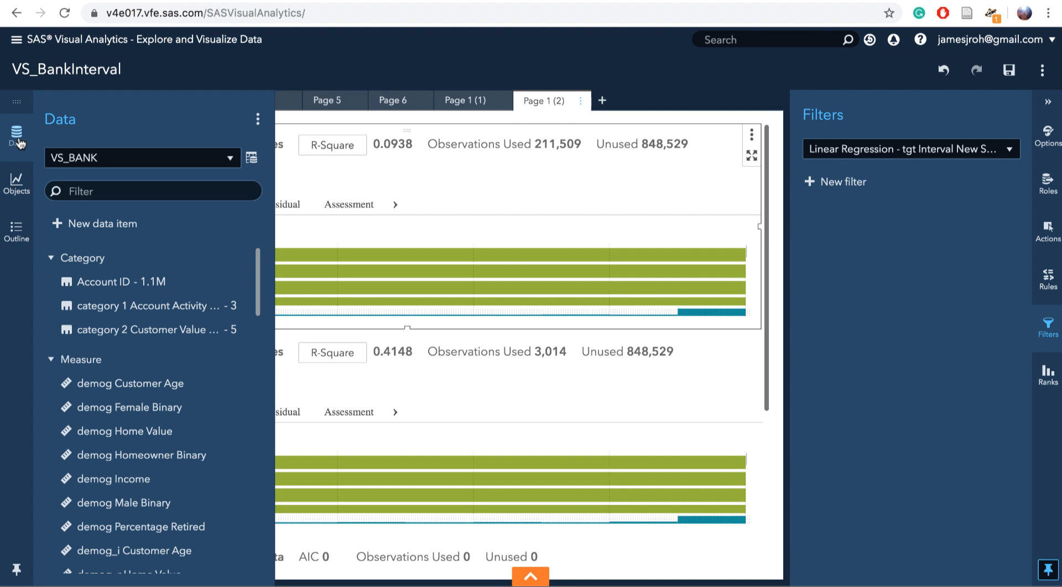
left_click(85, 185)
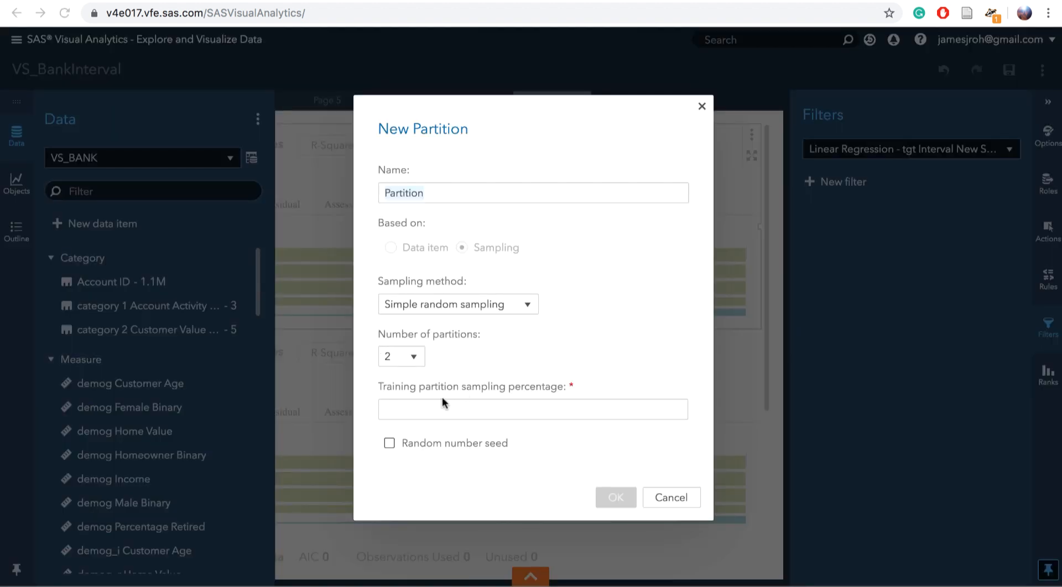
left_click(414, 410)
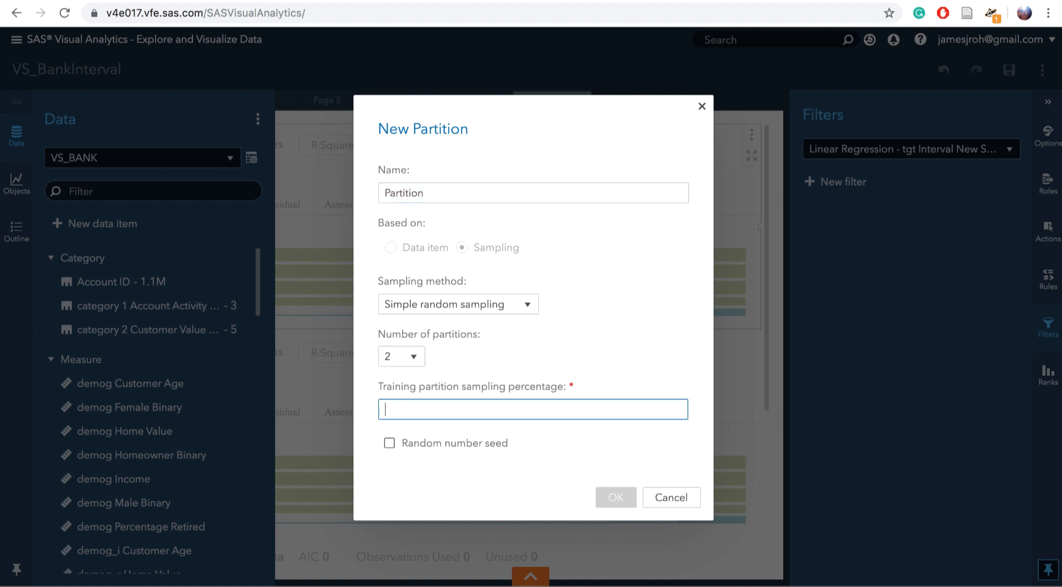
type("50")
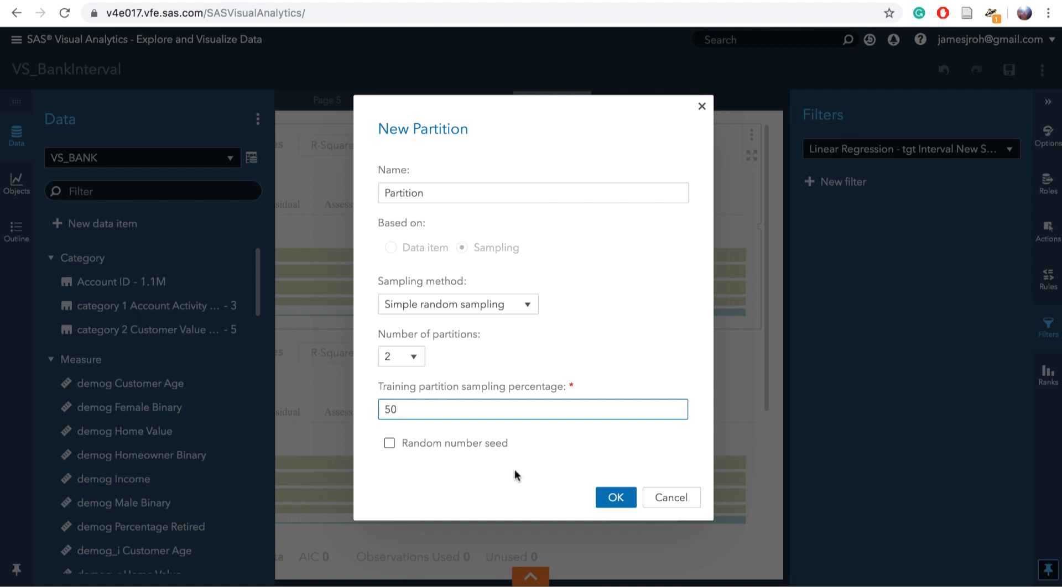
left_click(609, 499)
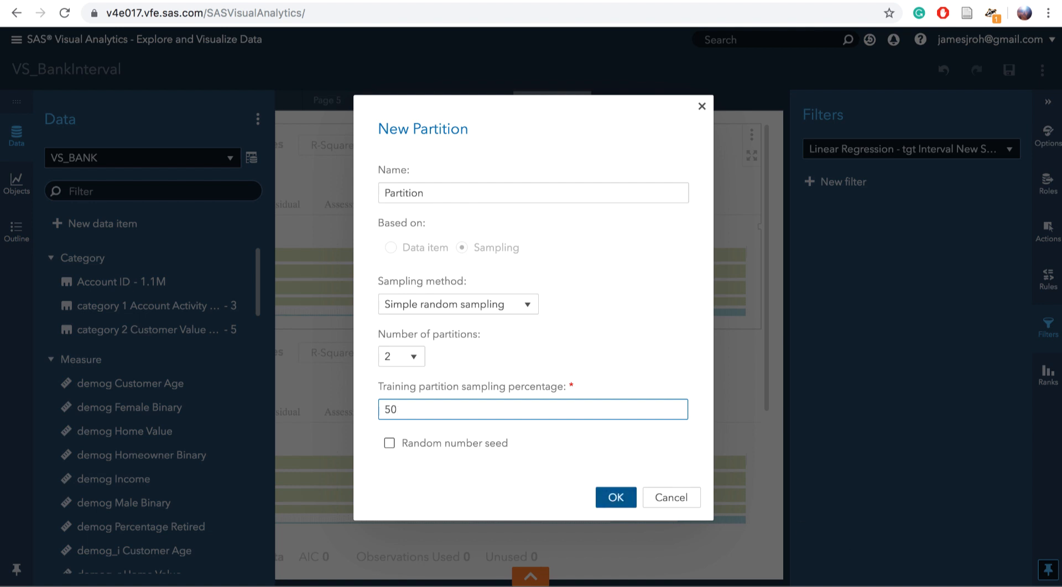
left_click(613, 499)
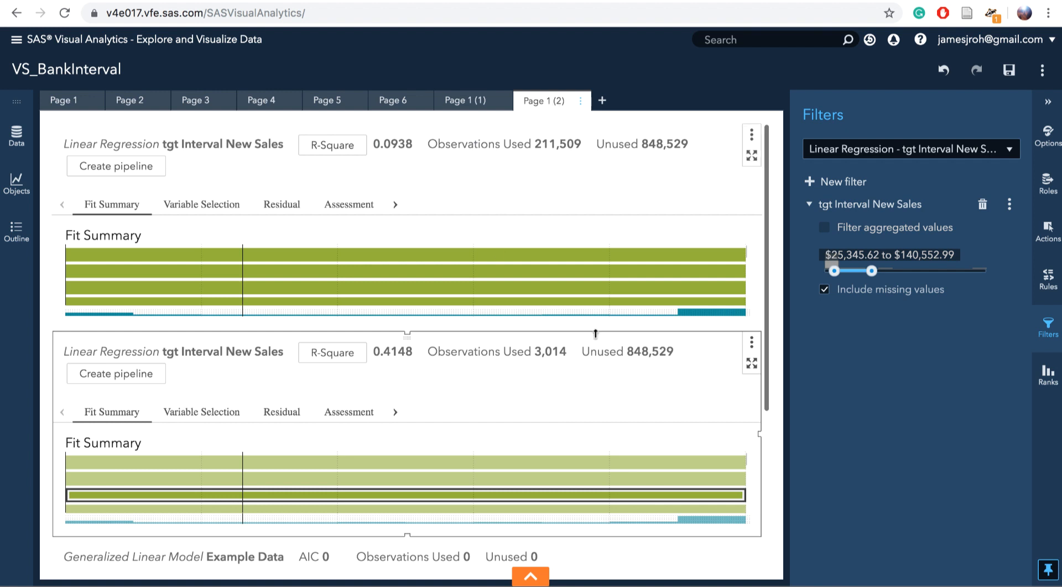
Assign Partition as the Partition ID of the filtered linear regression
left_click(1055, 194)
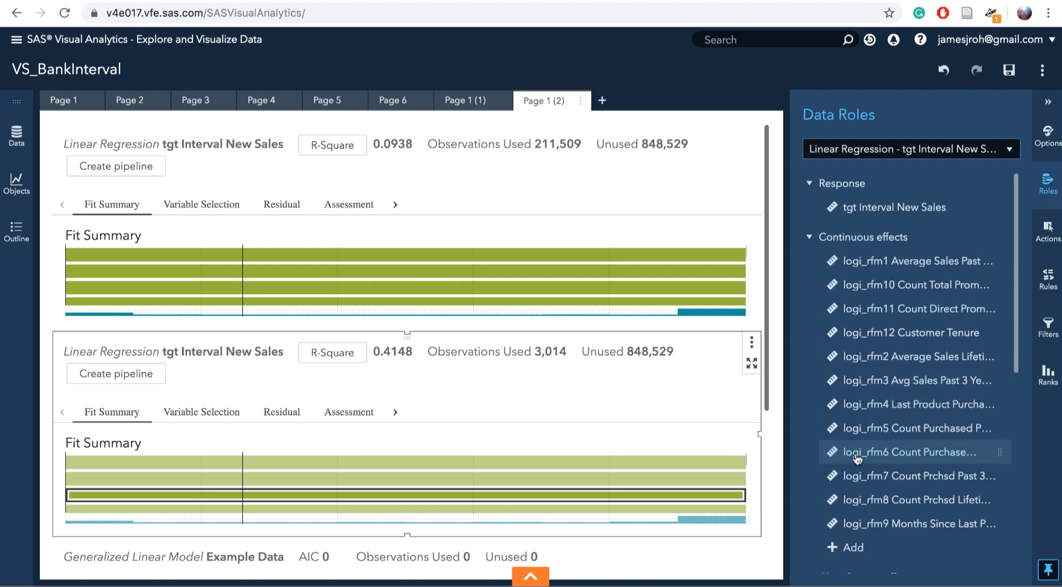
scroll(825, 470, "down", 5)
scroll(825, 470, "down", 1)
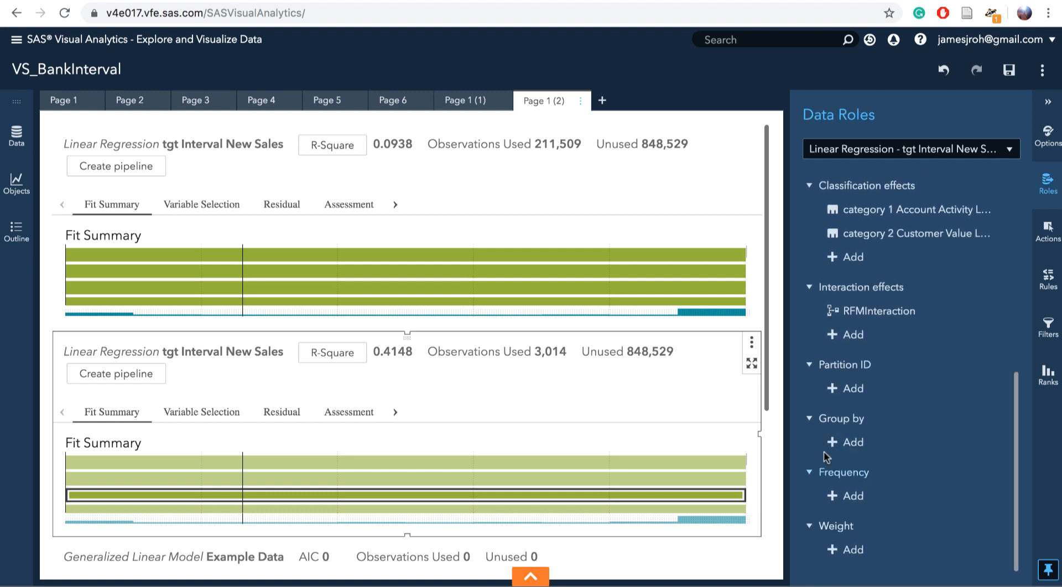
left_click(845, 389)
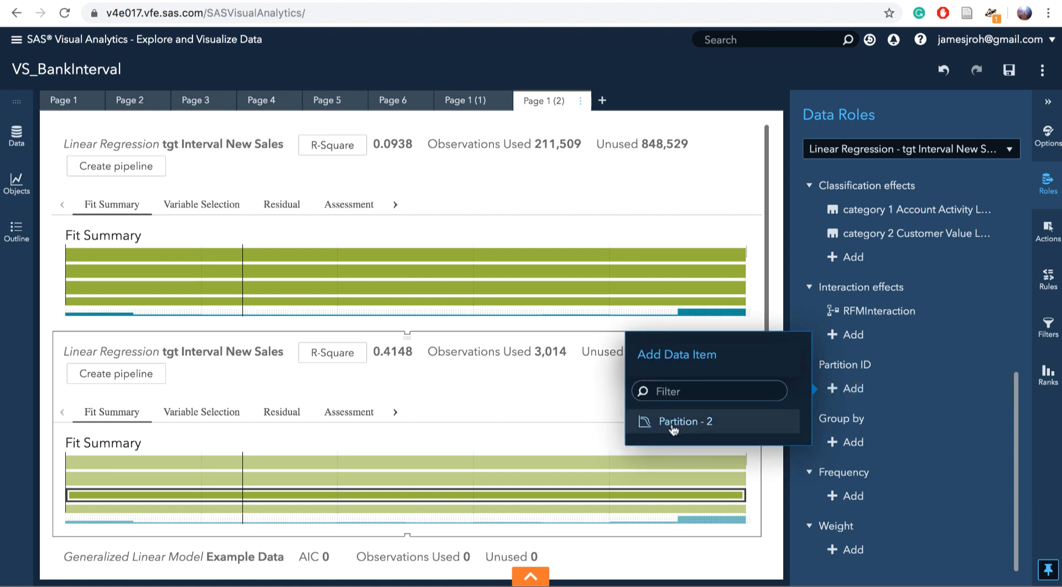
left_click(673, 430)
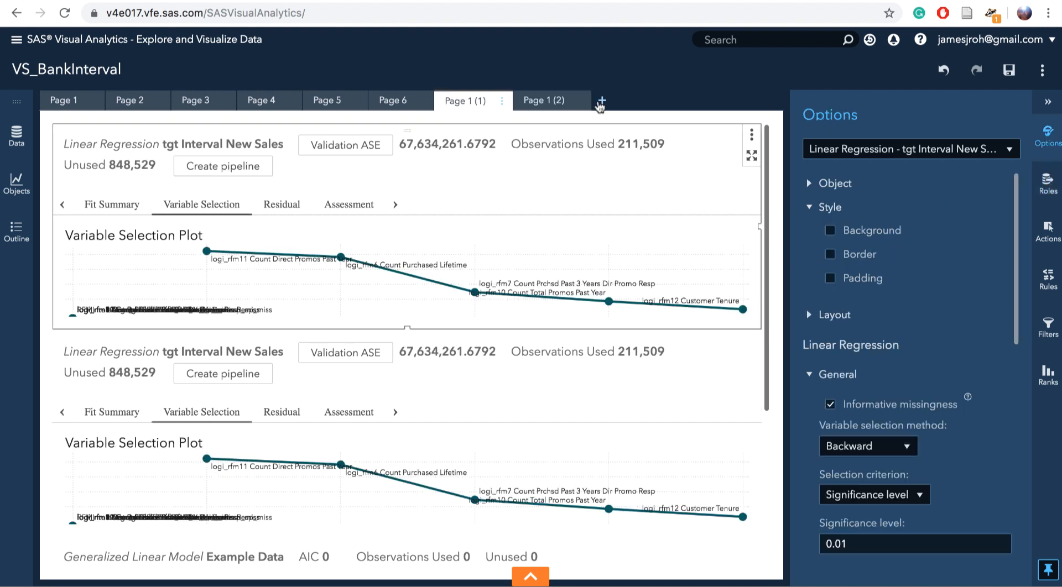
Add a new report page and place a Linear Regression object on it
left_click(600, 102)
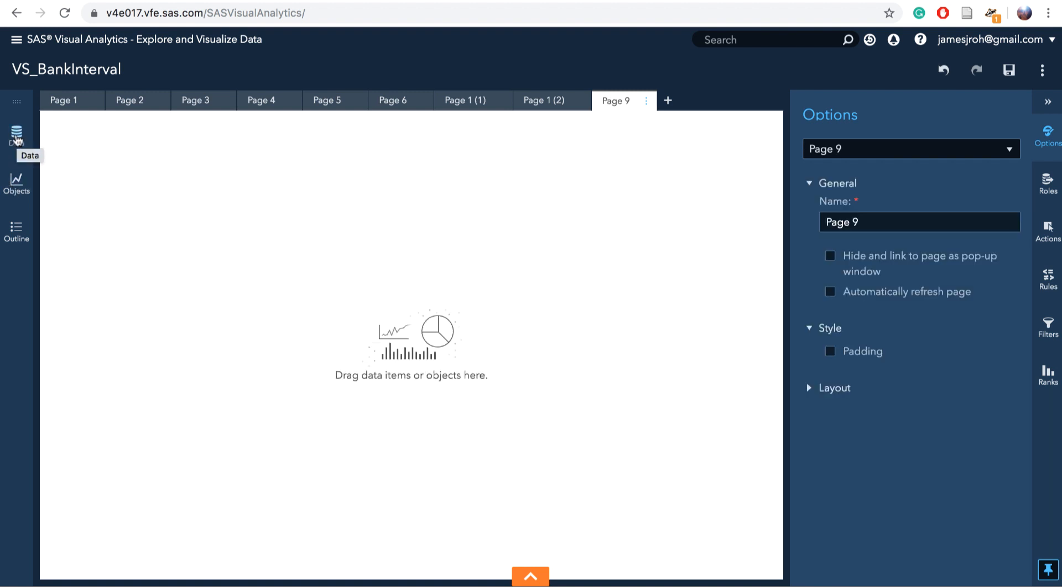
left_click(17, 183)
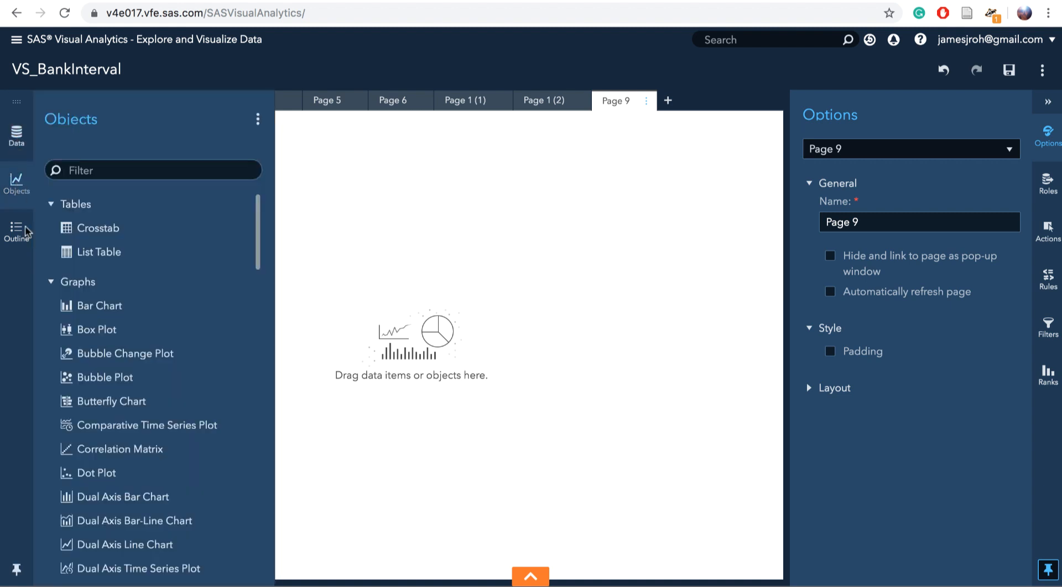
scroll(155, 475, "down", 15)
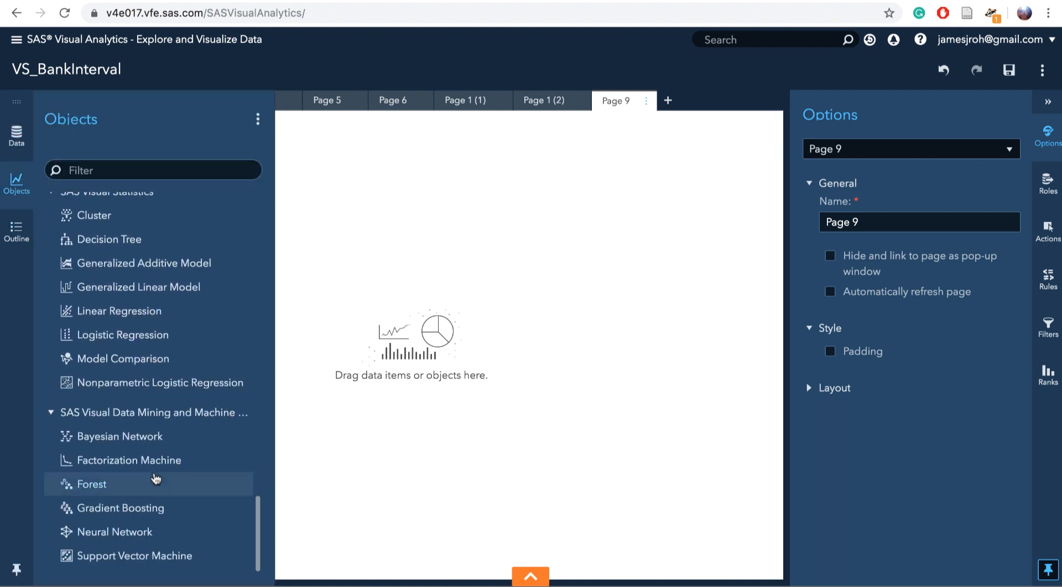
left_click_drag(142, 314, 622, 336)
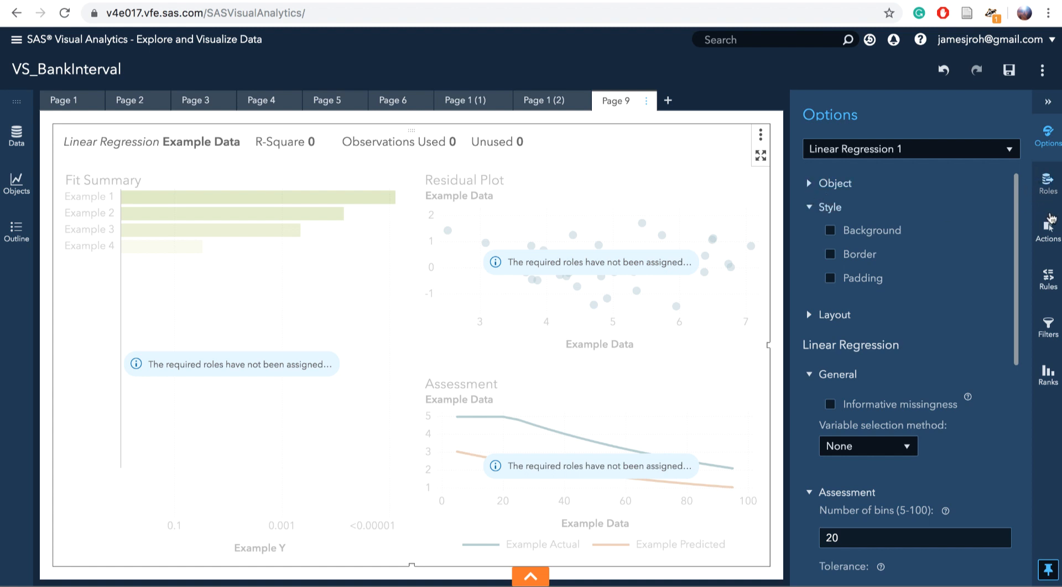
Assign tgt Interval New Sales as the response of the new linear regression
left_click(1044, 198)
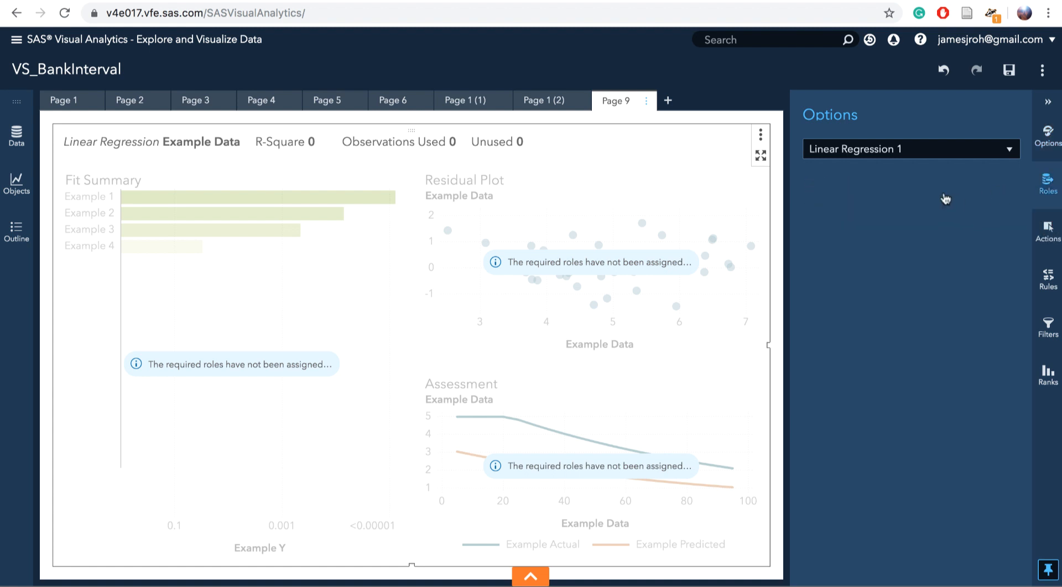
left_click(850, 208)
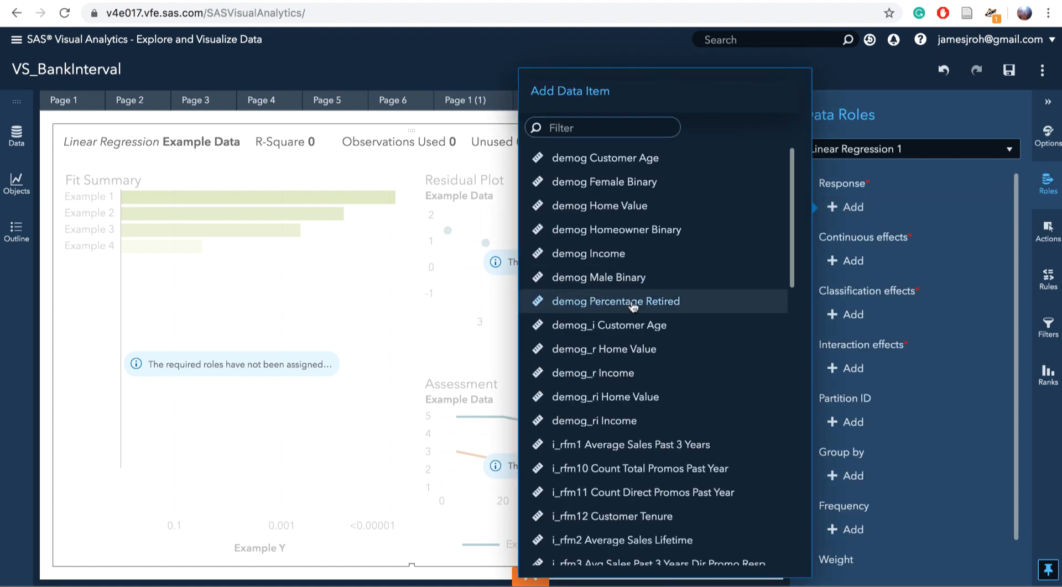
scroll(631, 312, "down", 10)
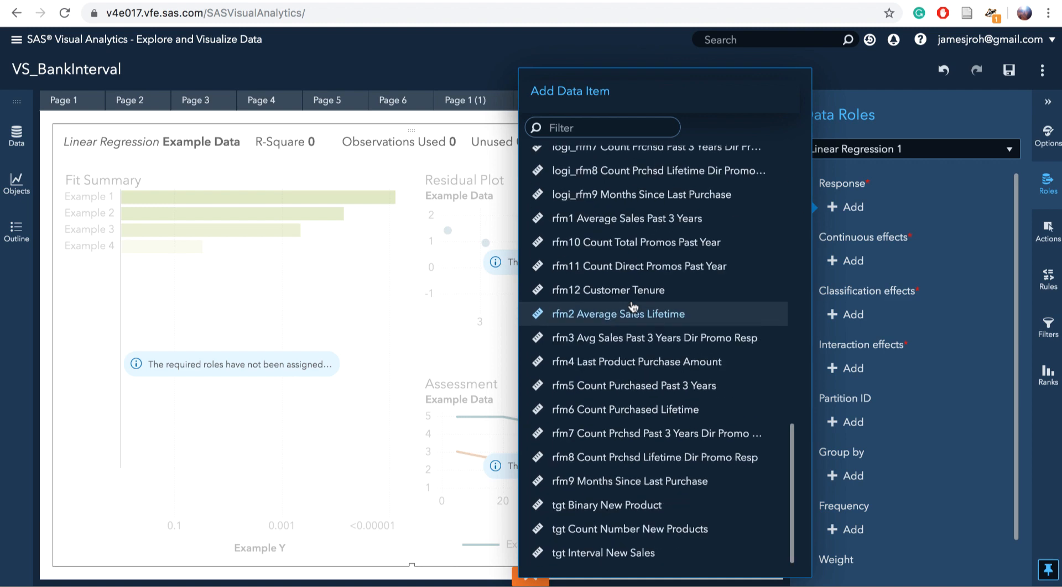
left_click(602, 553)
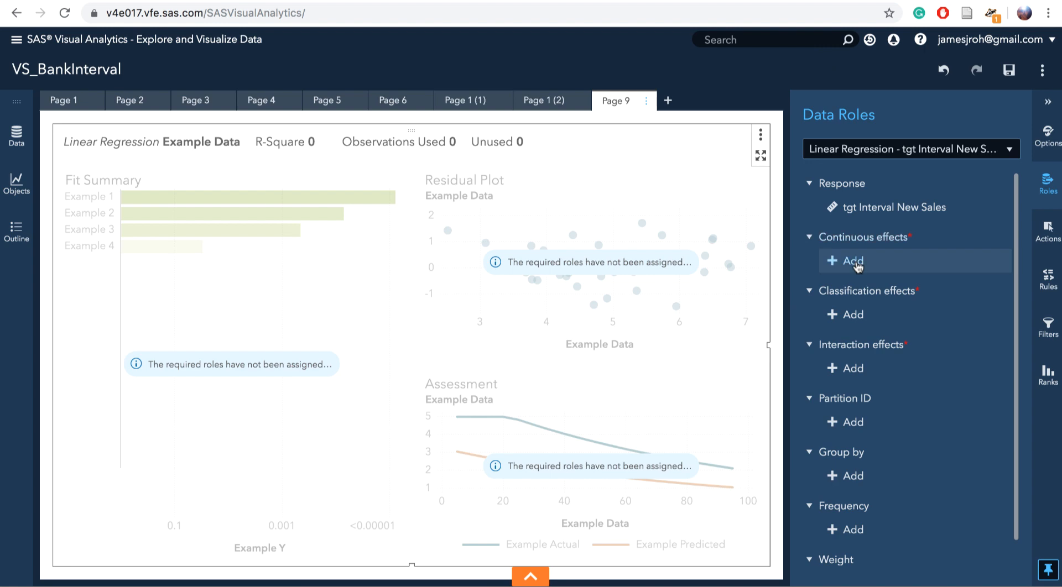
Add all twelve logi_rfm measures, from logi_rfm1 Average Sales Past 3 Years to logi_rfm9 Months Since Last Purchase, as continuous effects
left_click(835, 261)
scroll(575, 381, "down", 8)
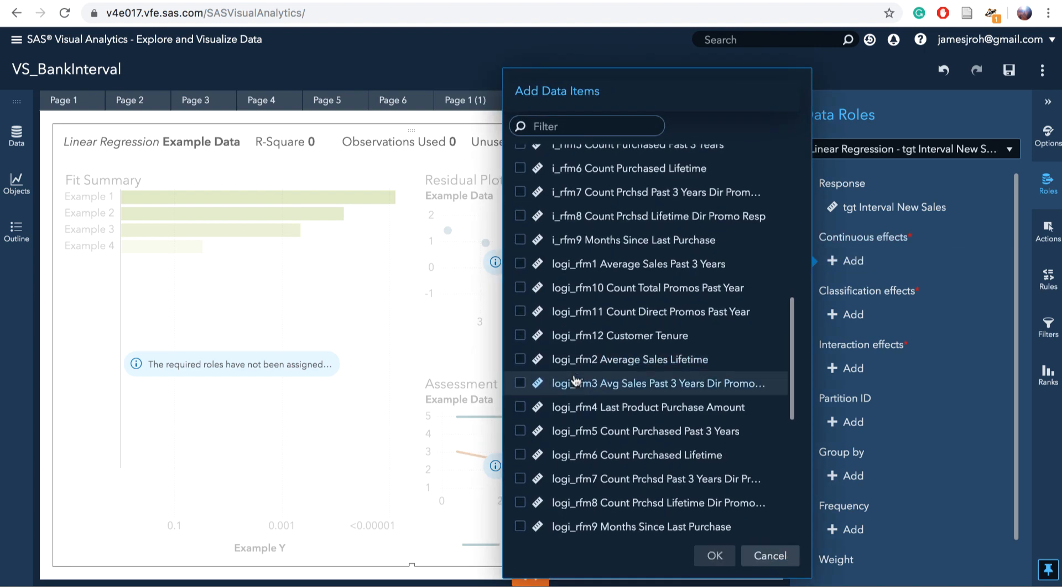
left_click(520, 308)
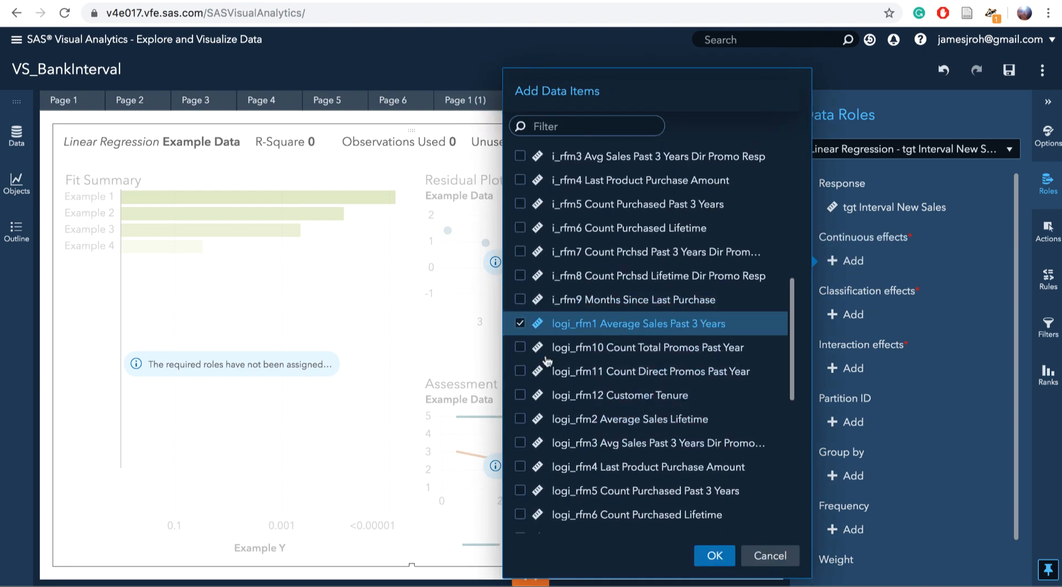
scroll(574, 399, "down", 6)
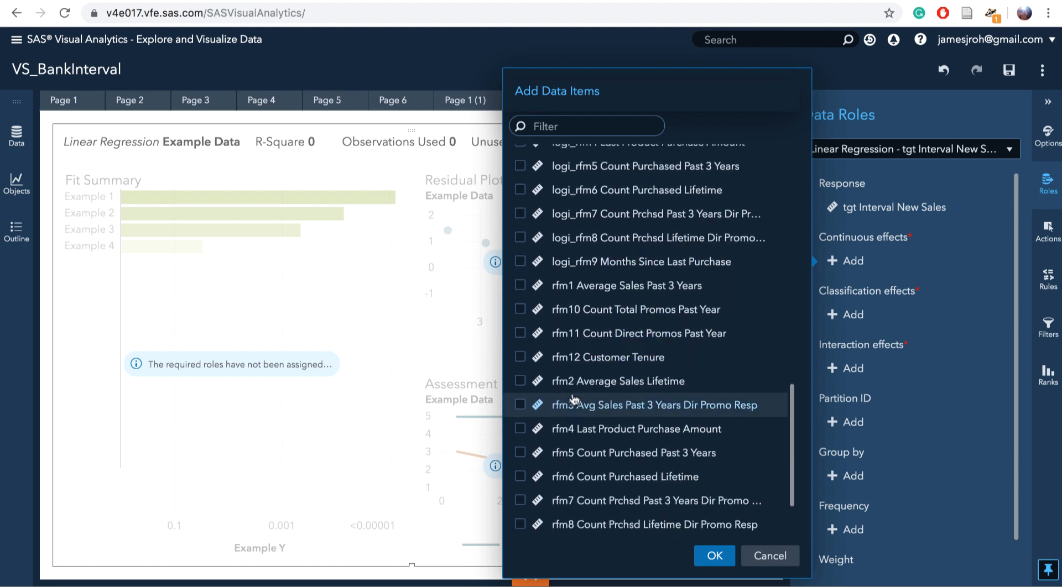
left_click(583, 270, "shift")
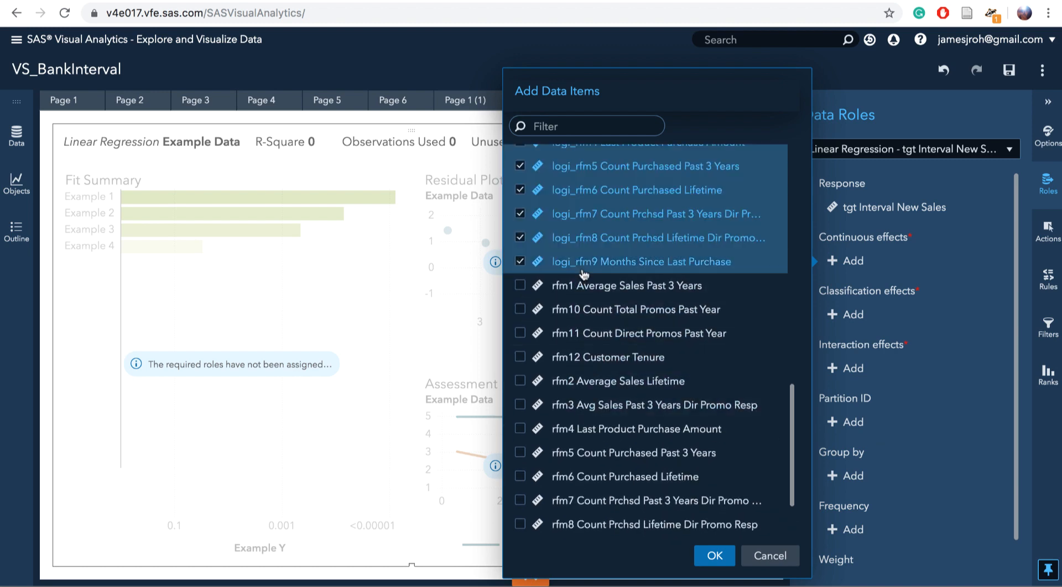
left_click(711, 556)
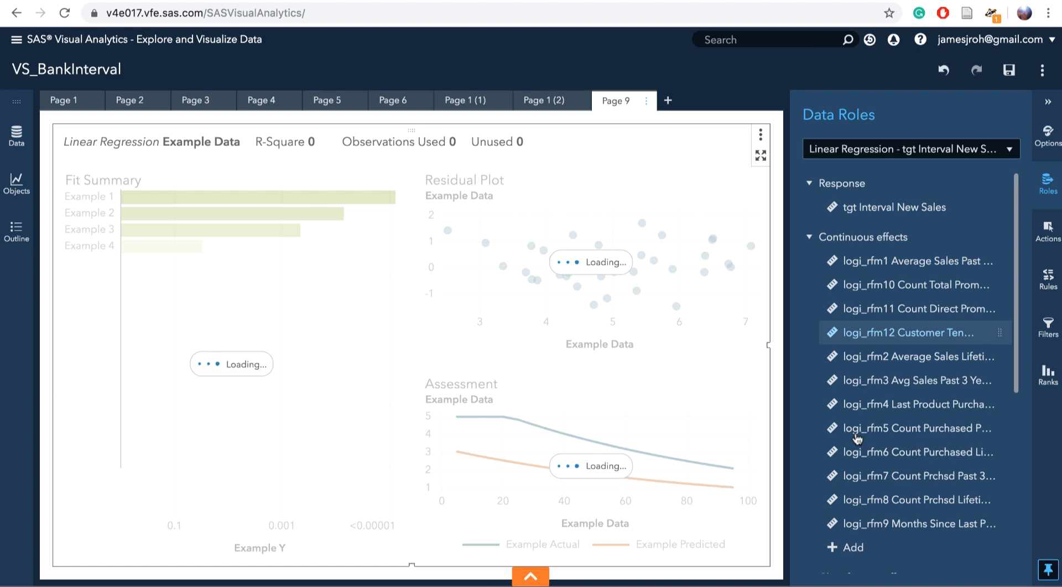
Add category 1 Account Activity Level and category 2 Customer Value Level as classification effects of the linear regression
scroll(857, 439, "down", 3)
left_click(845, 461)
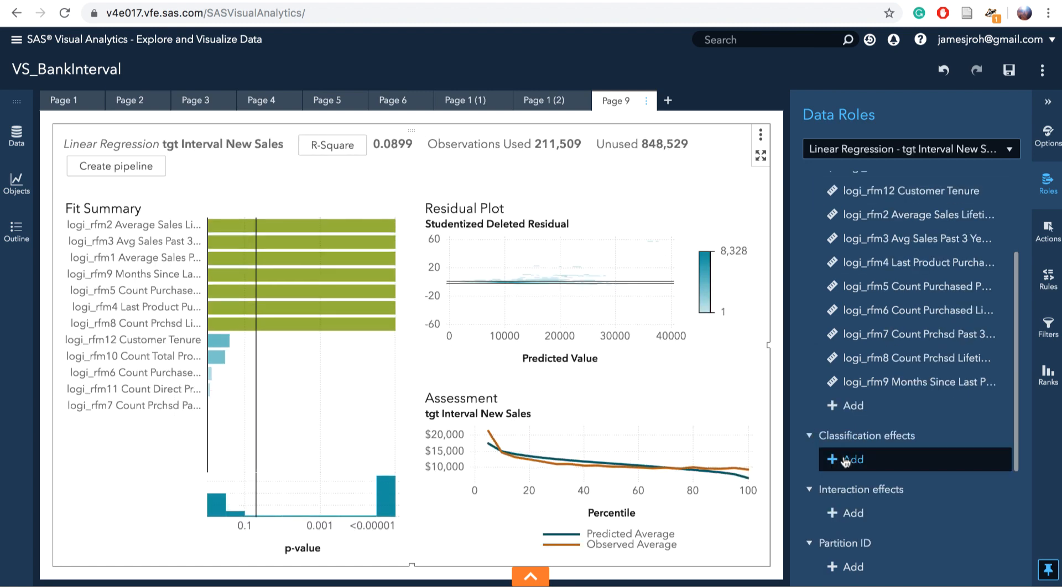
left_click(561, 477)
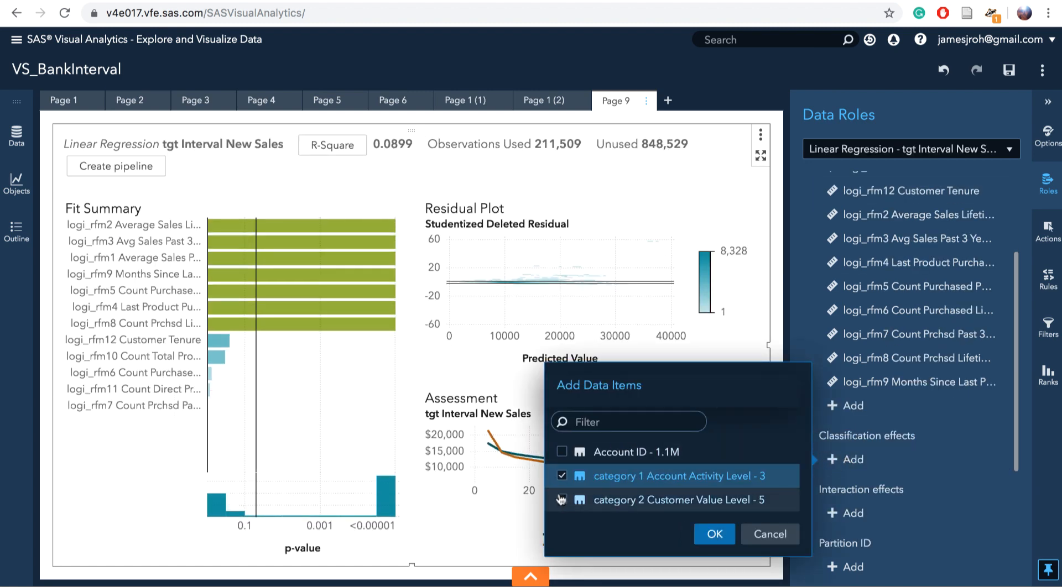
left_click(561, 500)
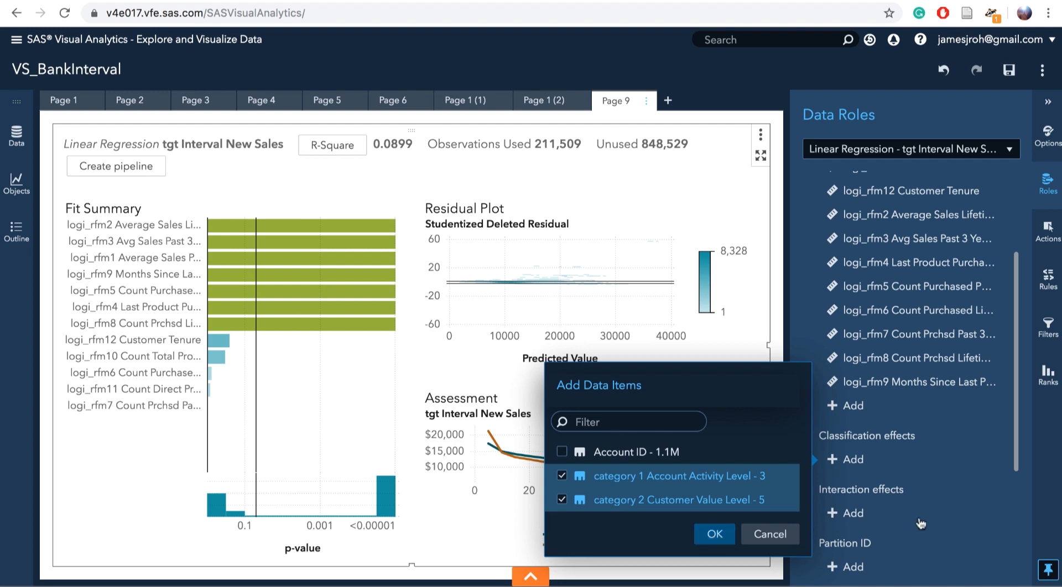
key("Return")
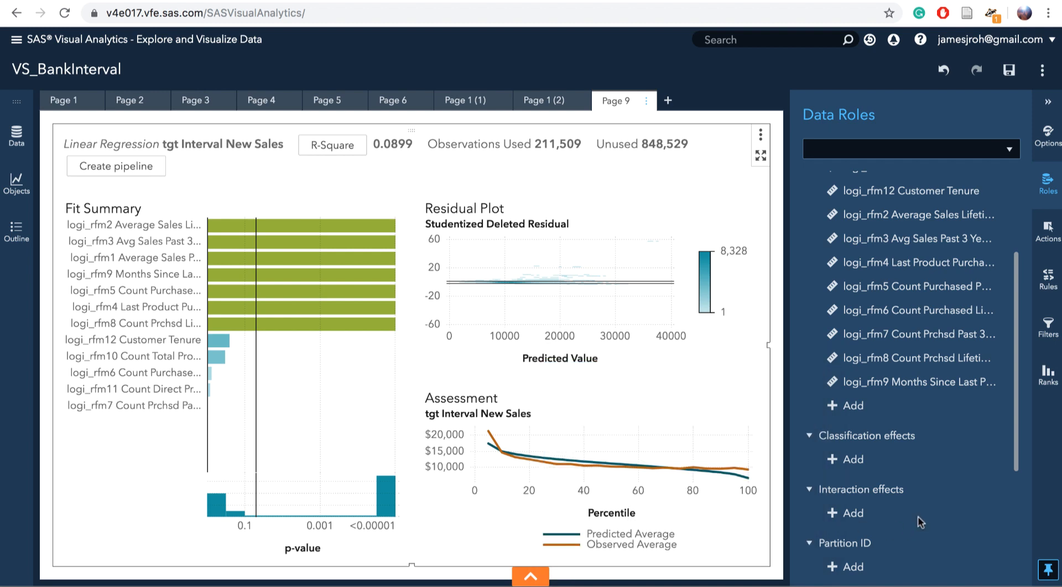
Add RFMInteraction as an interaction effect and assign Partition as the Partition ID of the linear regression
scroll(920, 523, "down", 3)
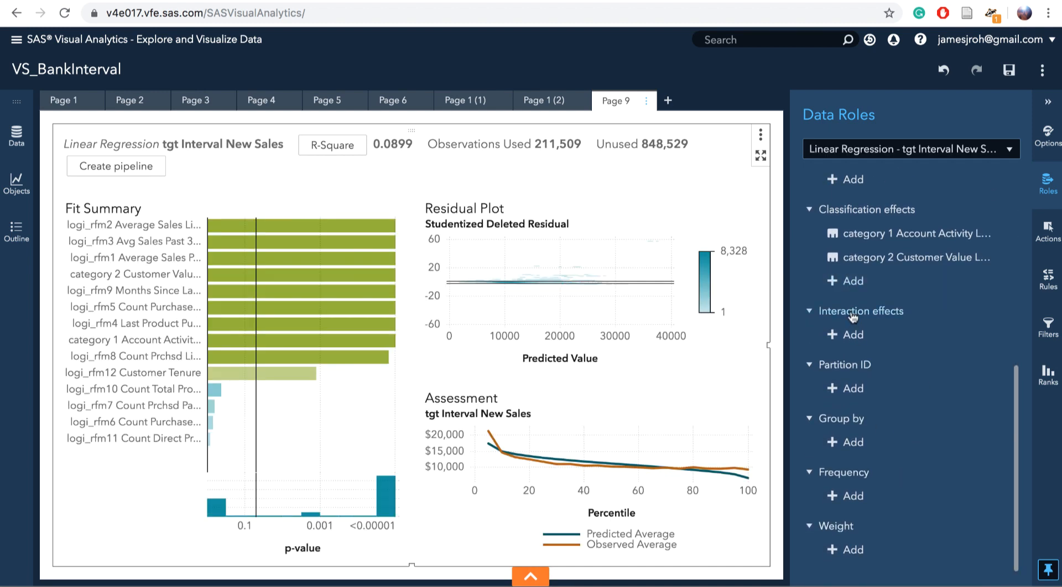
left_click(849, 335)
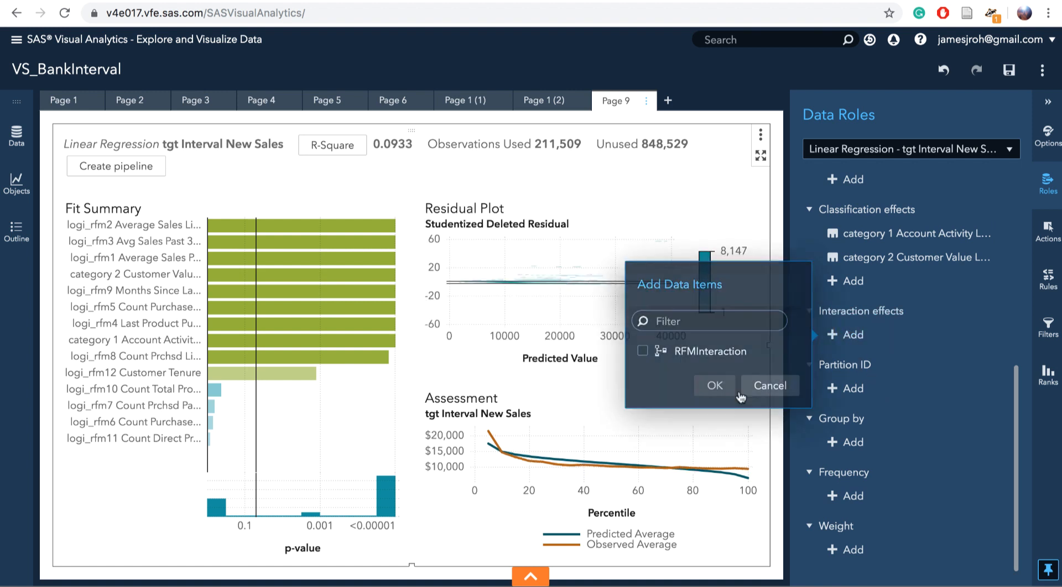
left_click(713, 359)
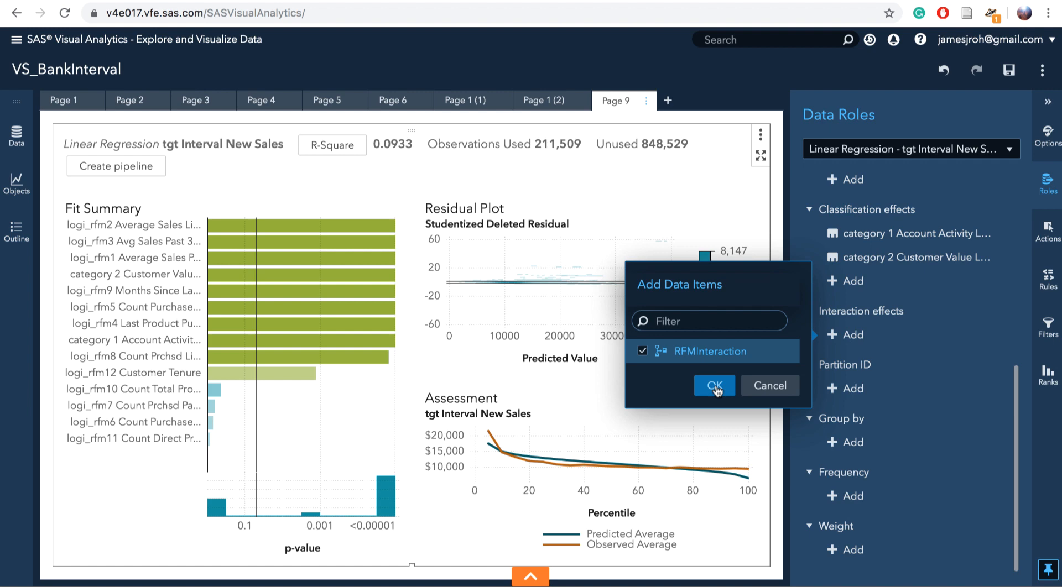
left_click(715, 386)
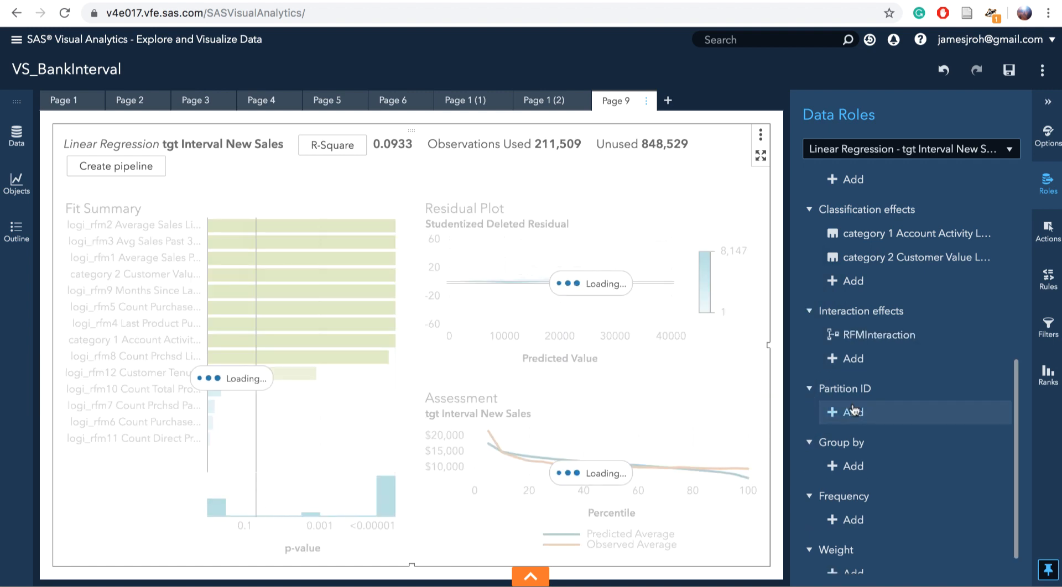
left_click(852, 411)
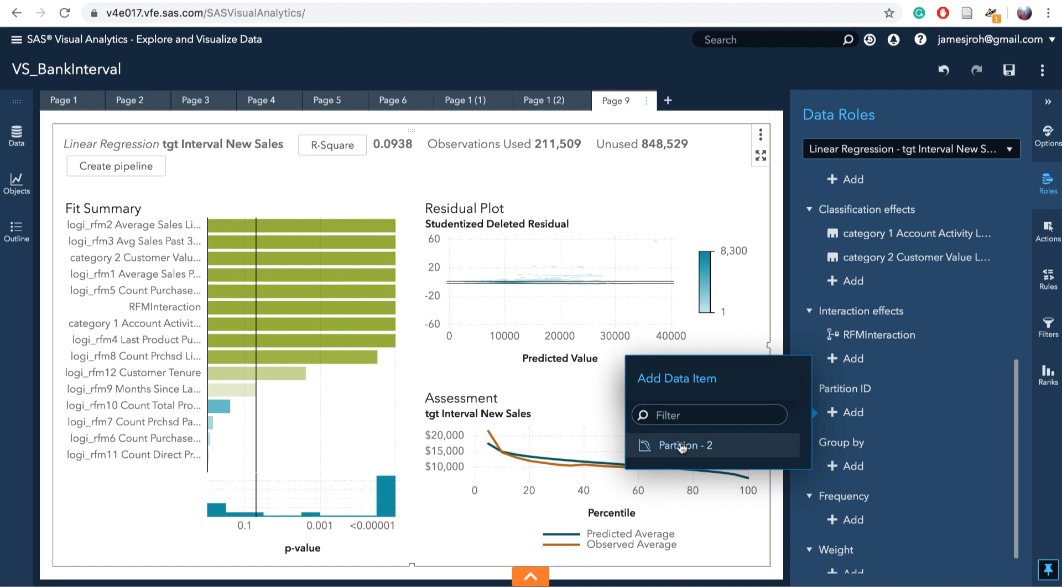
left_click(682, 447)
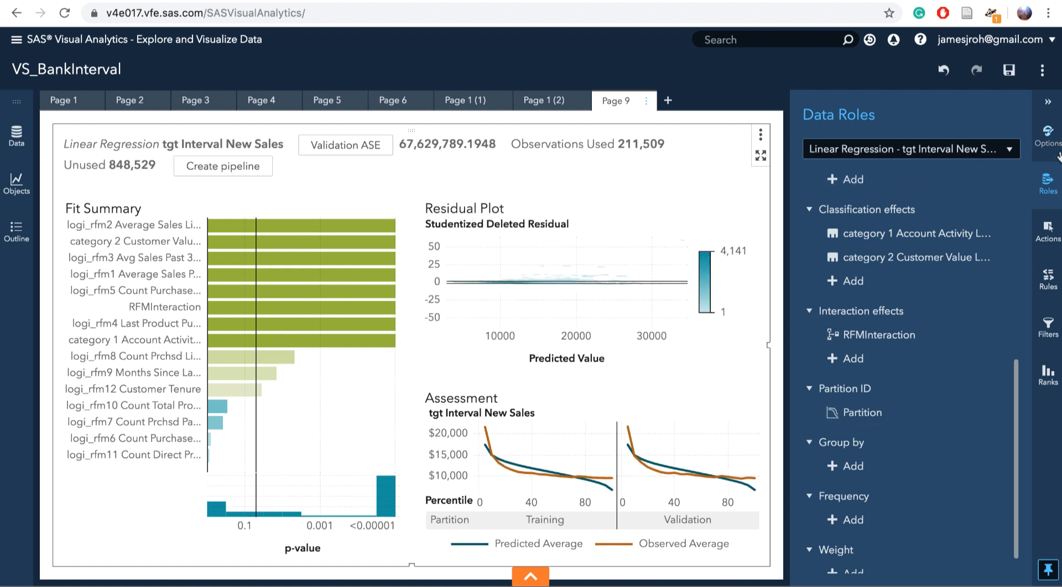
Set the plot layout of the linear regression's model display to Stack
left_click(1049, 136)
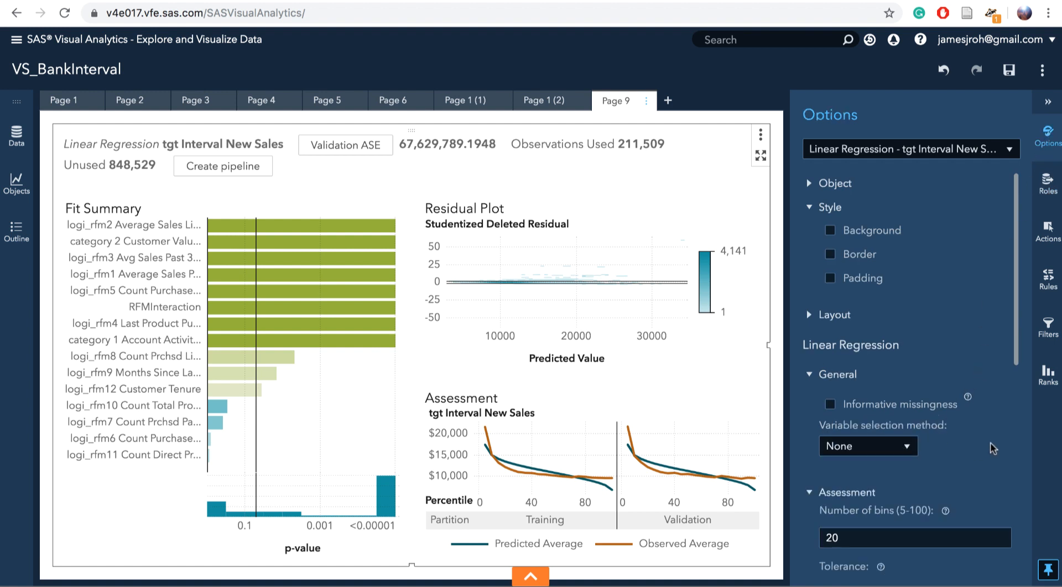
scroll(952, 479, "down", 5)
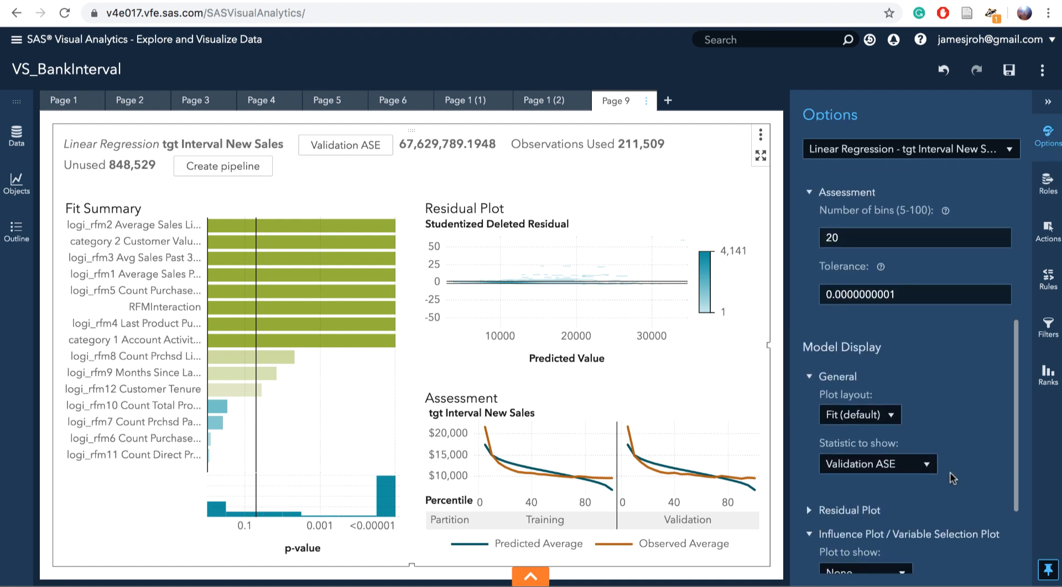
left_click(866, 421)
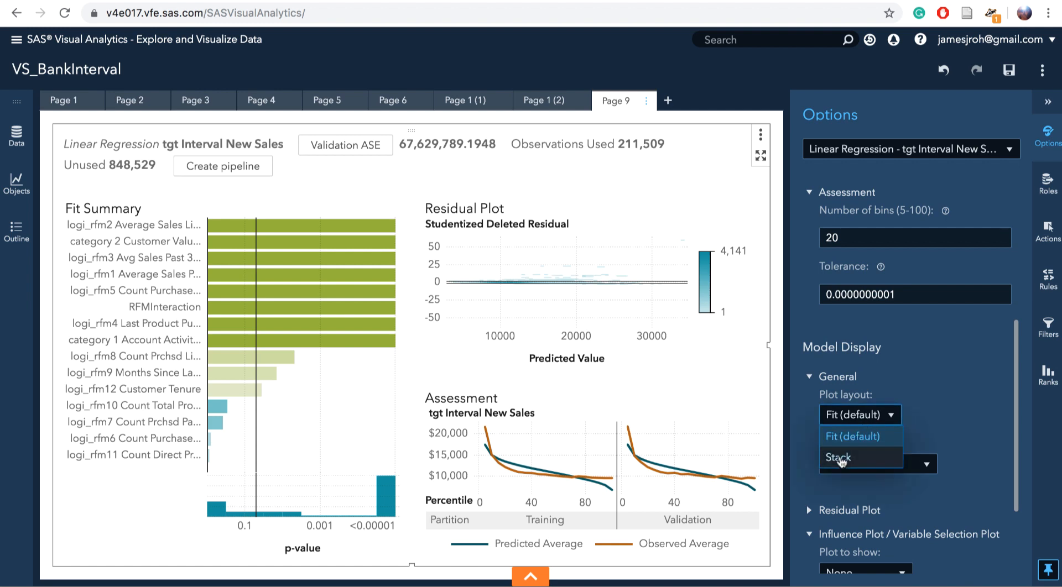
left_click(839, 458)
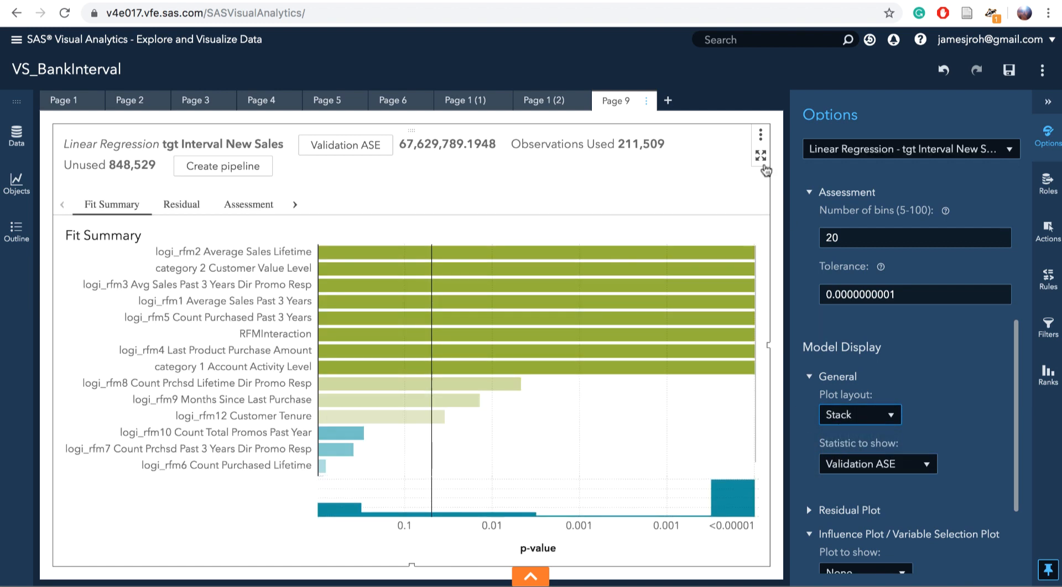
Maximize the linear regression, enlarge its plot area over the details table, and display the Assessment plot
left_click(761, 159)
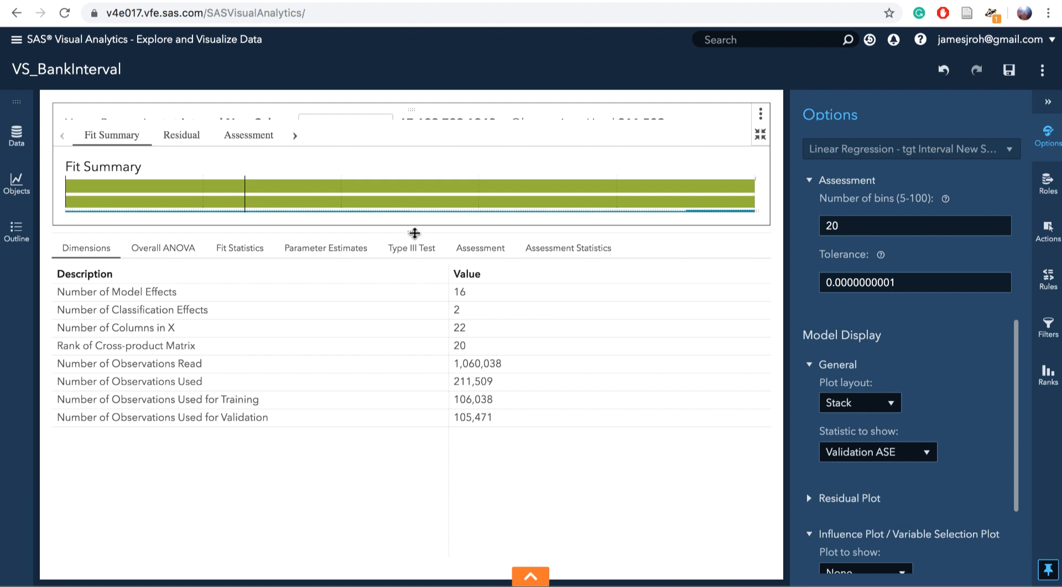
left_click_drag(414, 232, 389, 537)
left_click(246, 181)
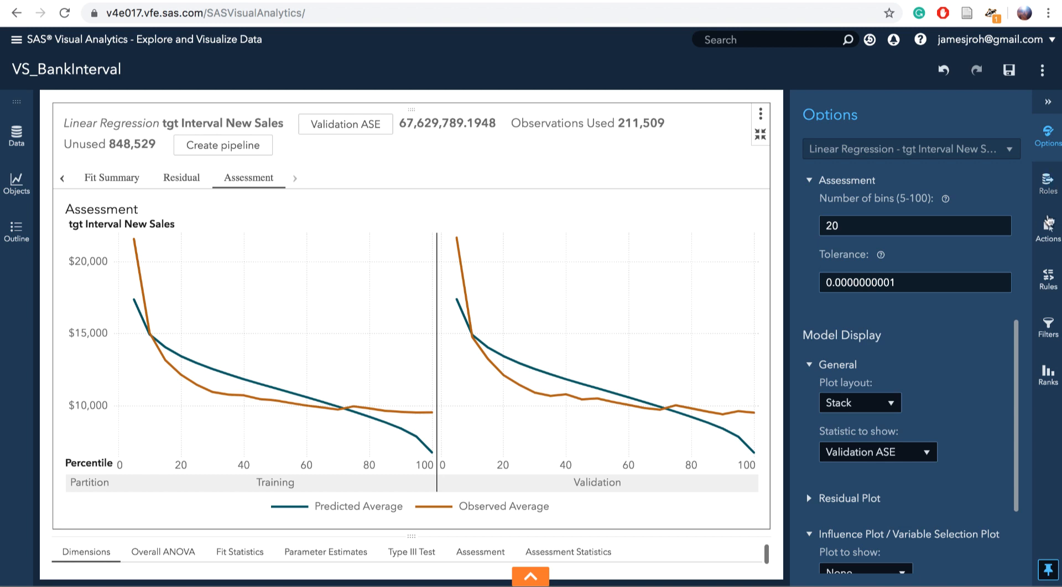
Add a filter on tgt Interval New Sales to the linear regression with a range of $20,737.33 to $274,193.55
left_click(1048, 327)
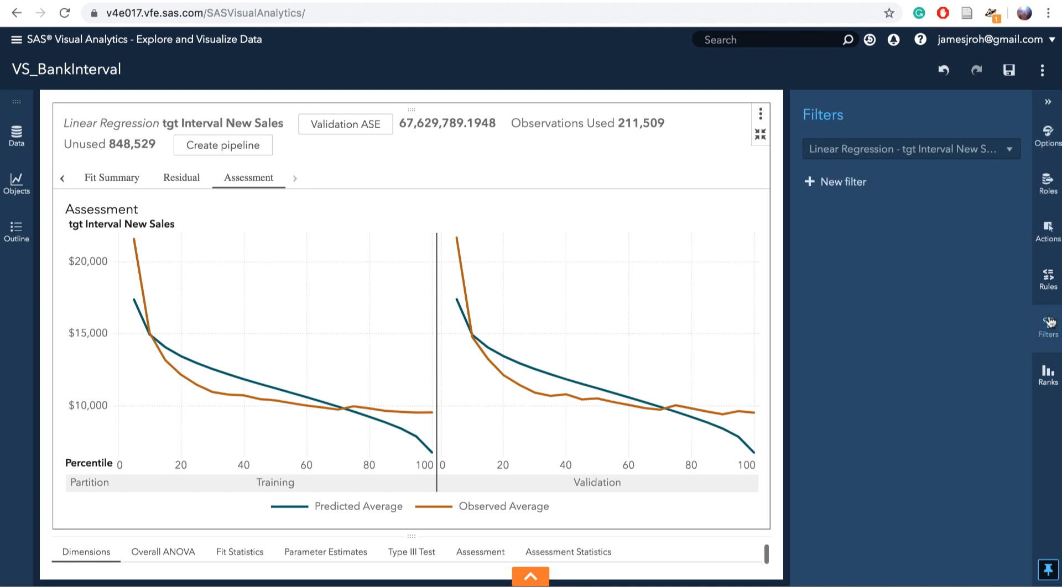
left_click(843, 182)
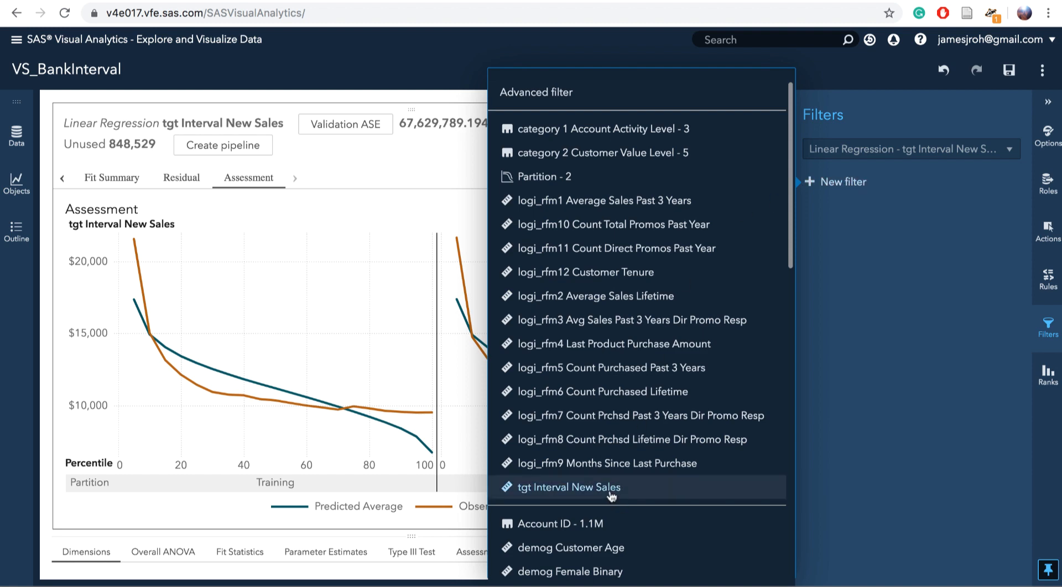
left_click(611, 492)
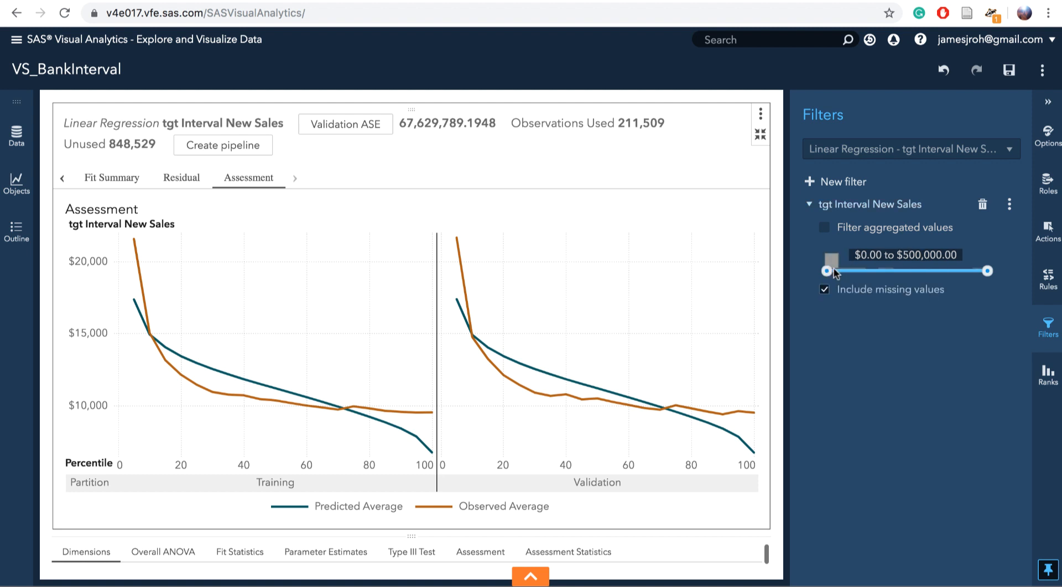
left_click_drag(834, 273, 835, 273)
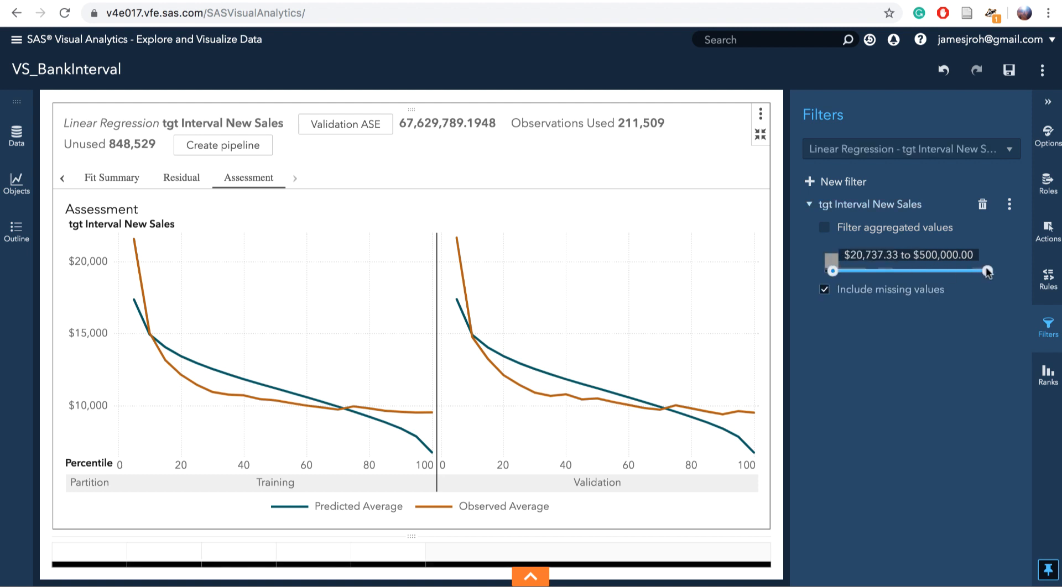
left_click_drag(901, 283, 855, 285)
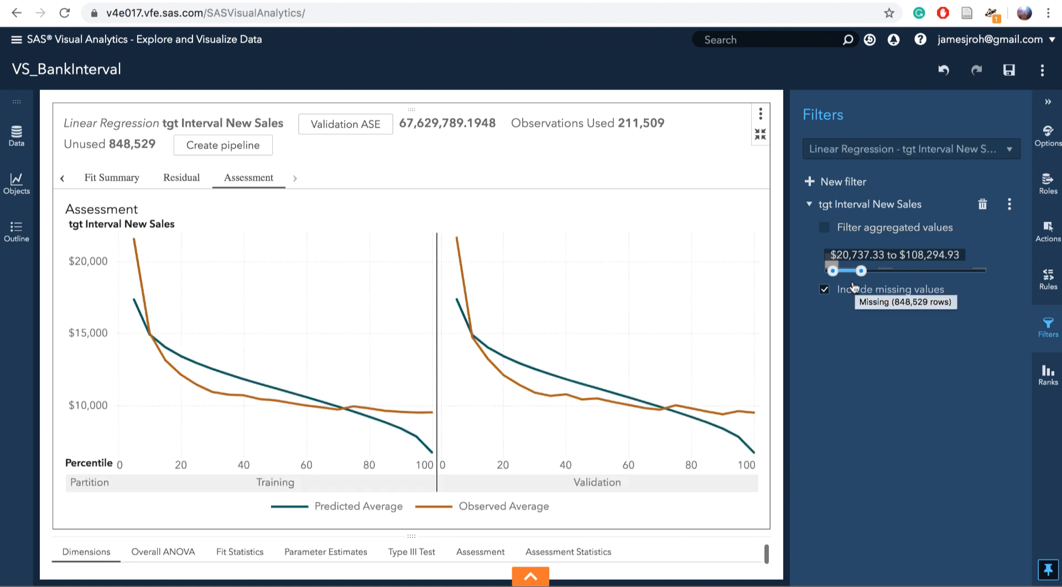
left_click(905, 276)
mouse_move(928, 276)
left_mouse_down()
mouse_move(990, 269)
mouse_move(860, 282)
mouse_move(915, 272)
left_mouse_up()
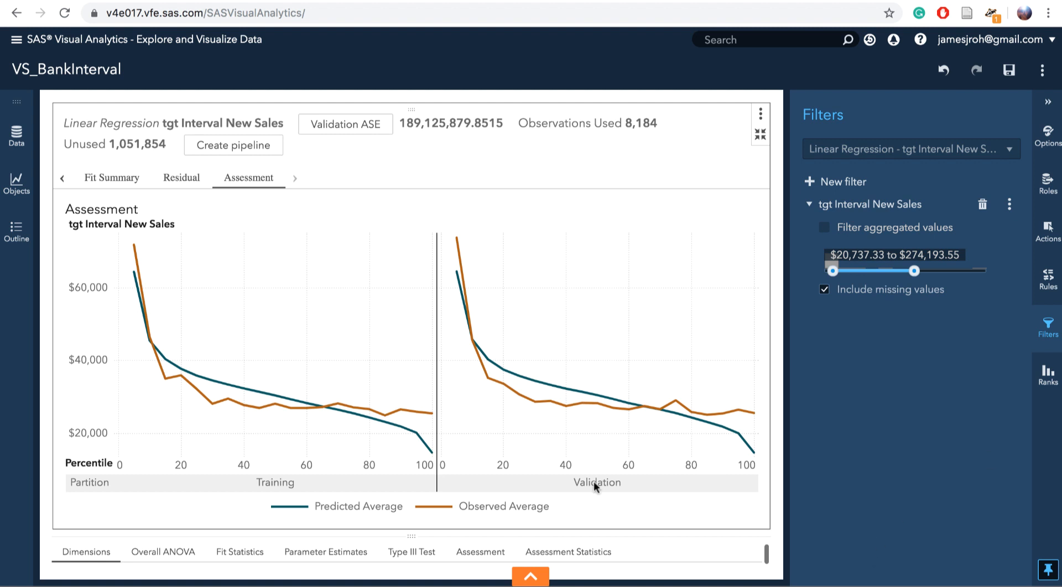
Enlarge the details table and examine the Assessment values across all percentiles, plus the Assessment Statistics
left_click_drag(411, 539, 433, 306)
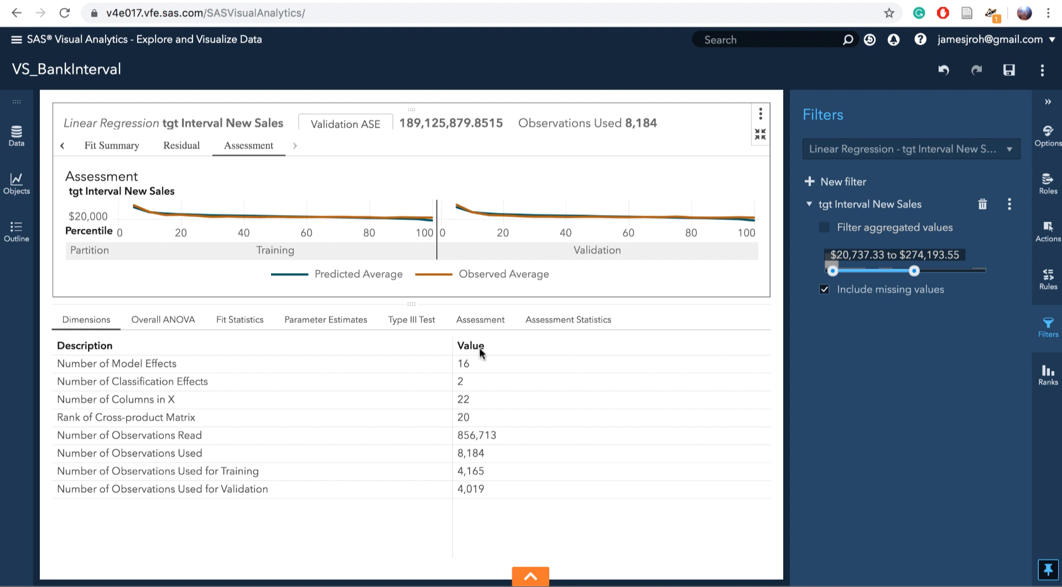
left_click(472, 325)
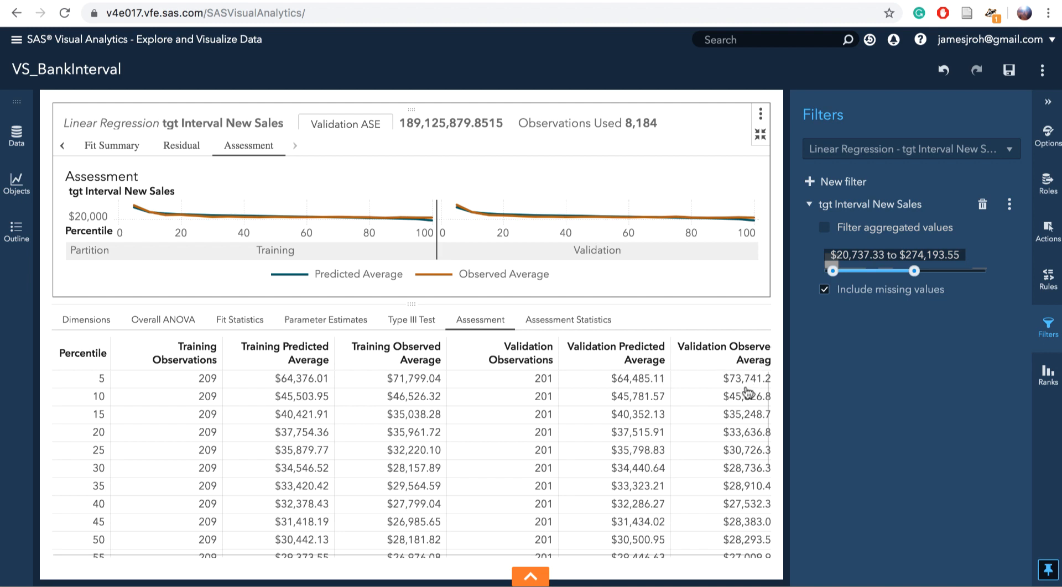
scroll(735, 393, "down", 1)
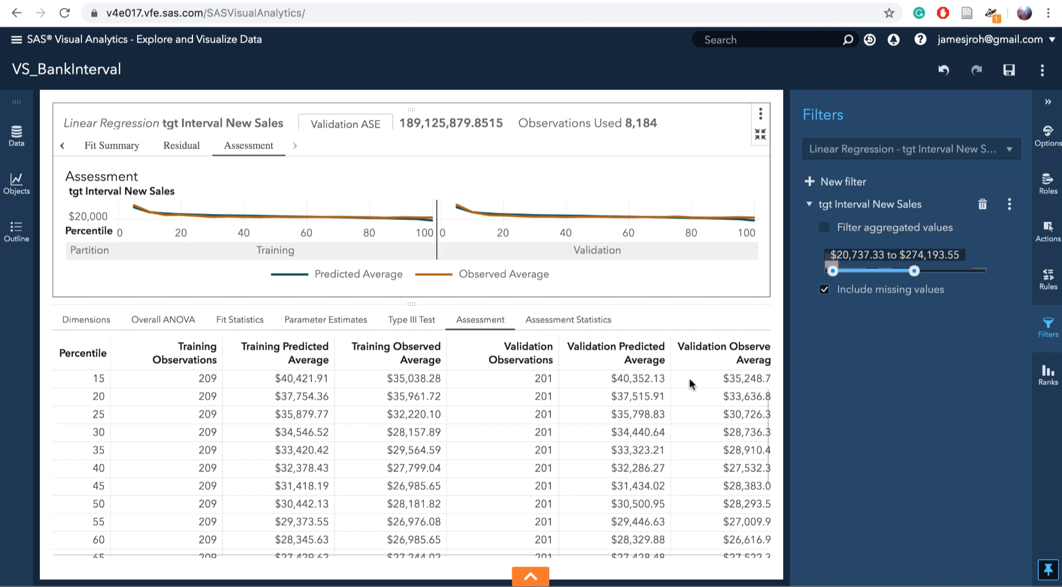
scroll(671, 421, "up", 1)
scroll(671, 421, "down", 3)
scroll(671, 421, "up", 3)
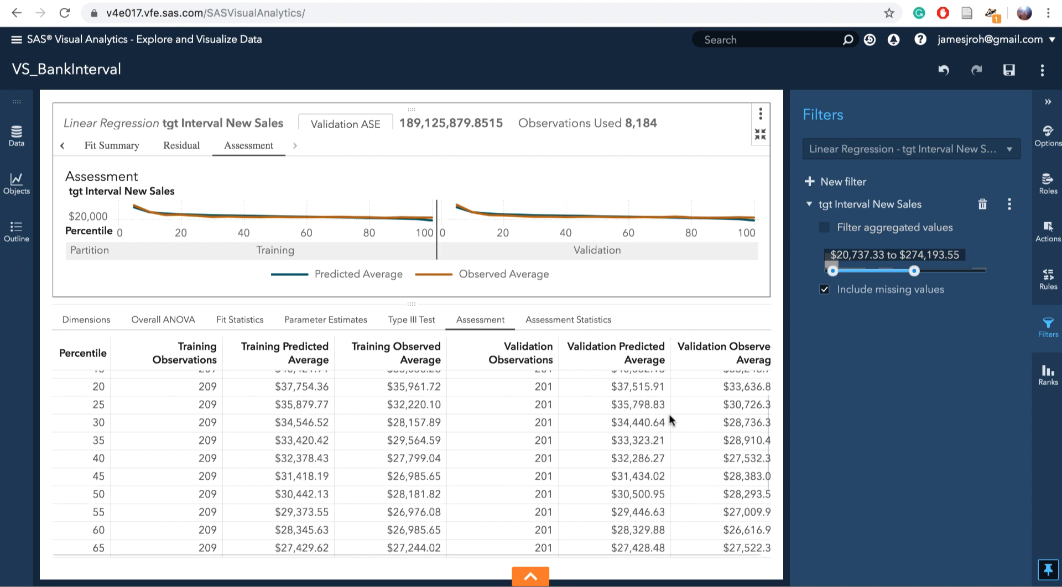
scroll(671, 420, "up", 1)
scroll(671, 421, "down", 3)
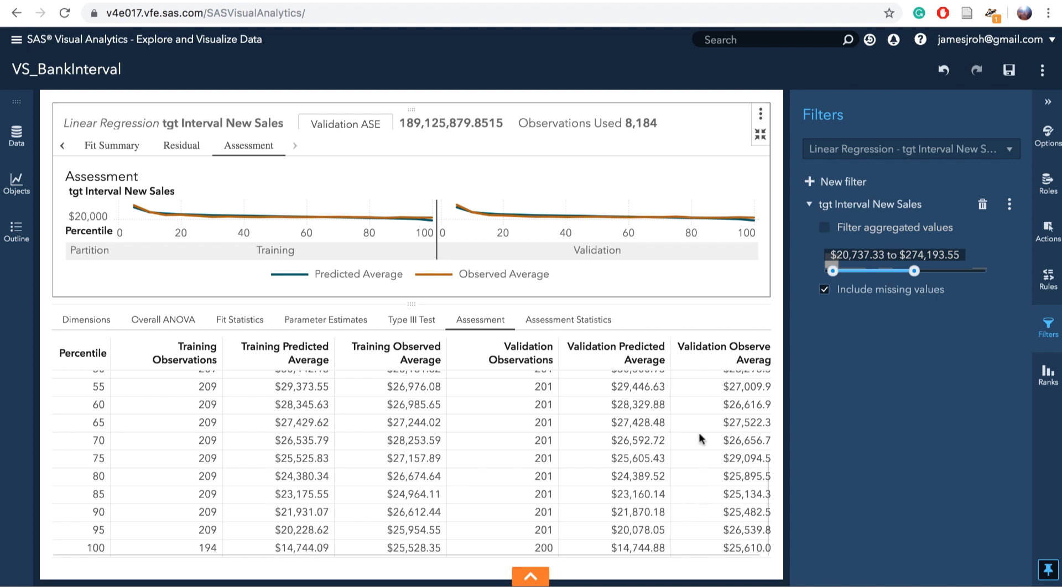
scroll(695, 440, "up", 3)
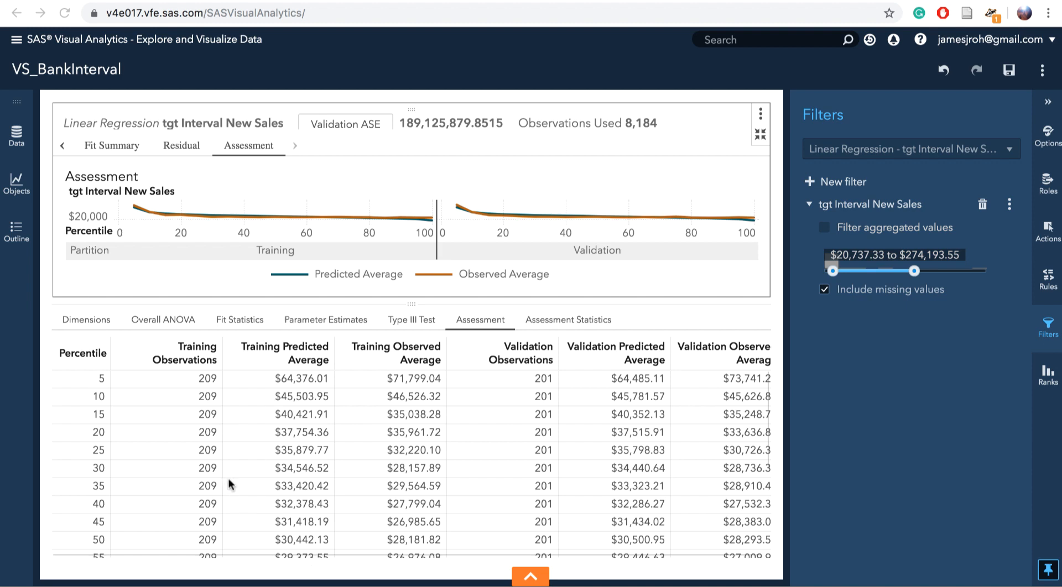
scroll(229, 485, "down", 5)
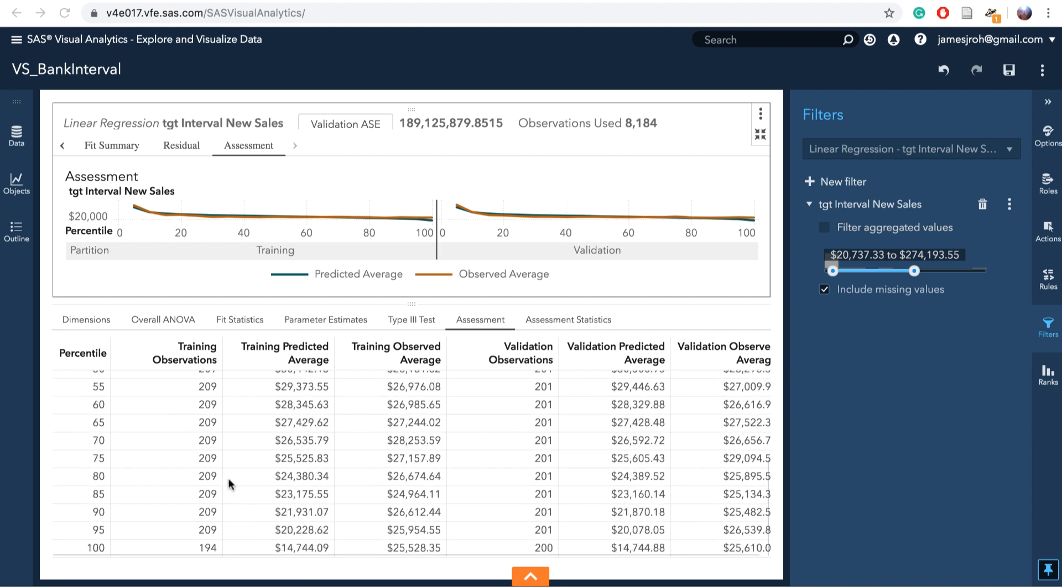
left_click(539, 323)
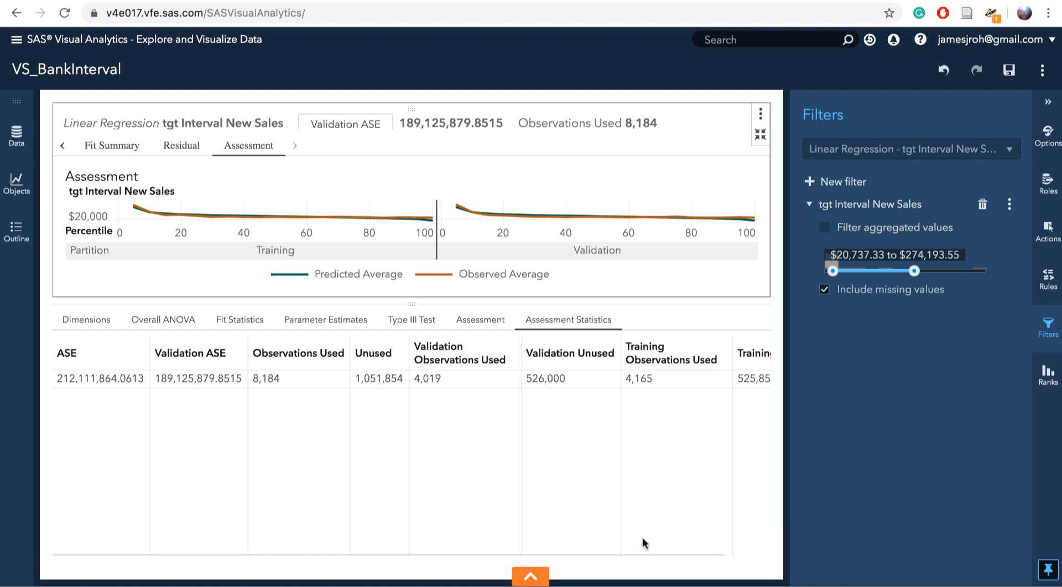
Start sharing the linear regression object and save the VS_BankInterval report for it
left_click(760, 116)
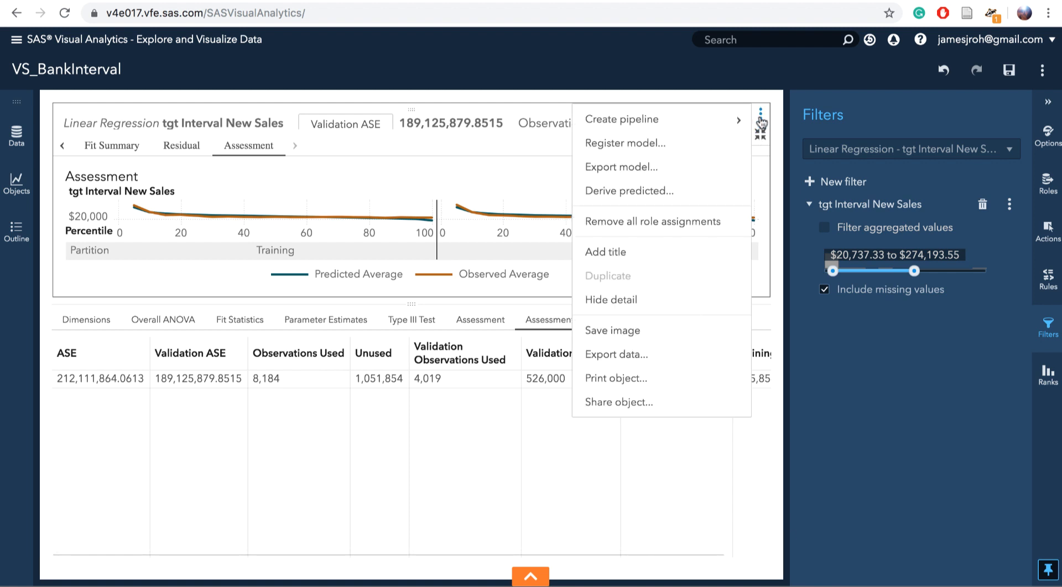
left_click(615, 402)
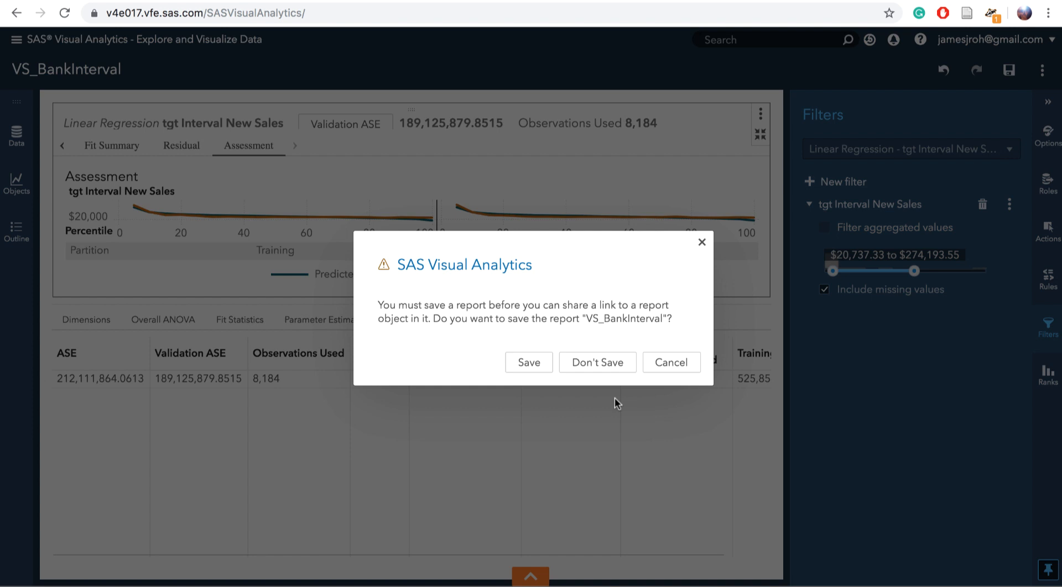
left_click(529, 362)
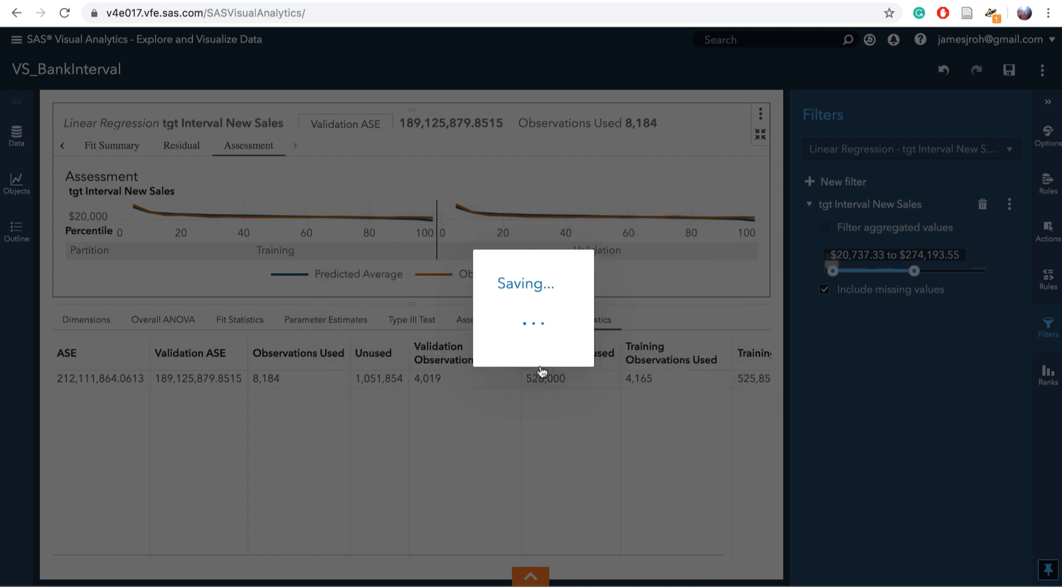